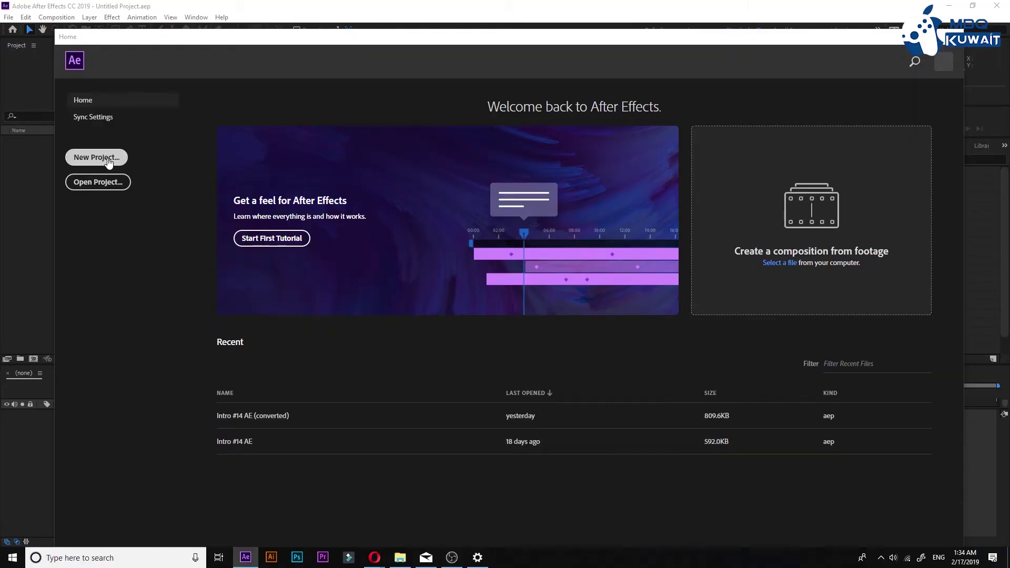
Step: Close the Home start screen to reveal an empty, untitled After Effects project
{"action": "left_click", "coordinate": [108, 159]}
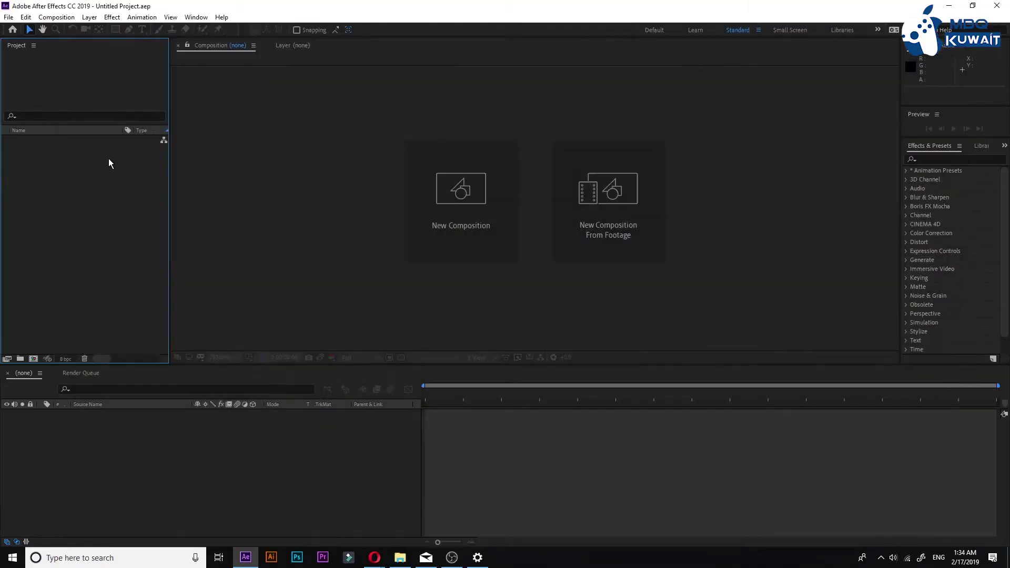
Step: Create an HDTV 1080 29.97 Comp 1 and add Pexels Videos 4800.mp4 to it as a layer
{"action": "left_click", "coordinate": [447, 207]}
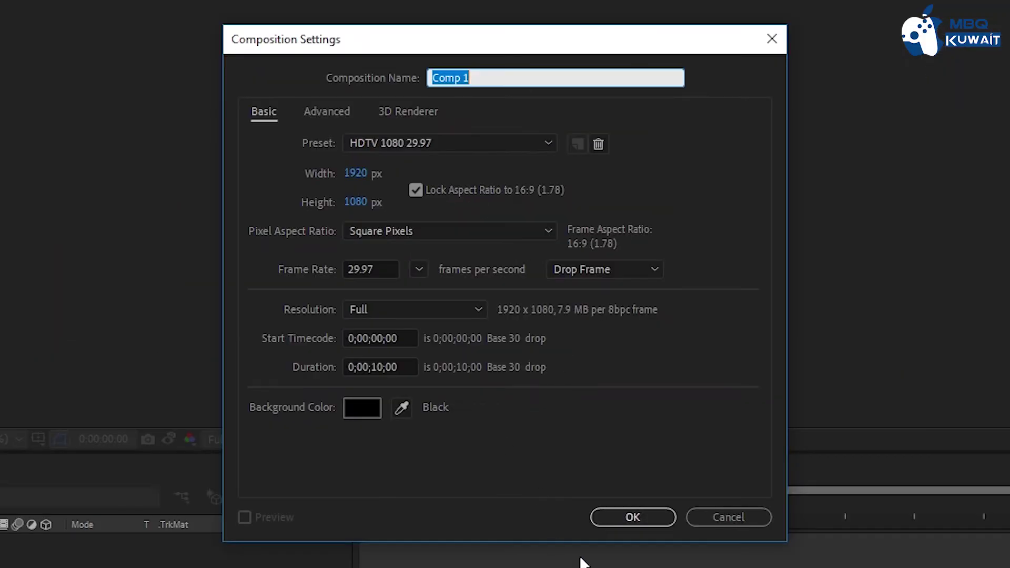
{"action": "left_click", "coordinate": [618, 517]}
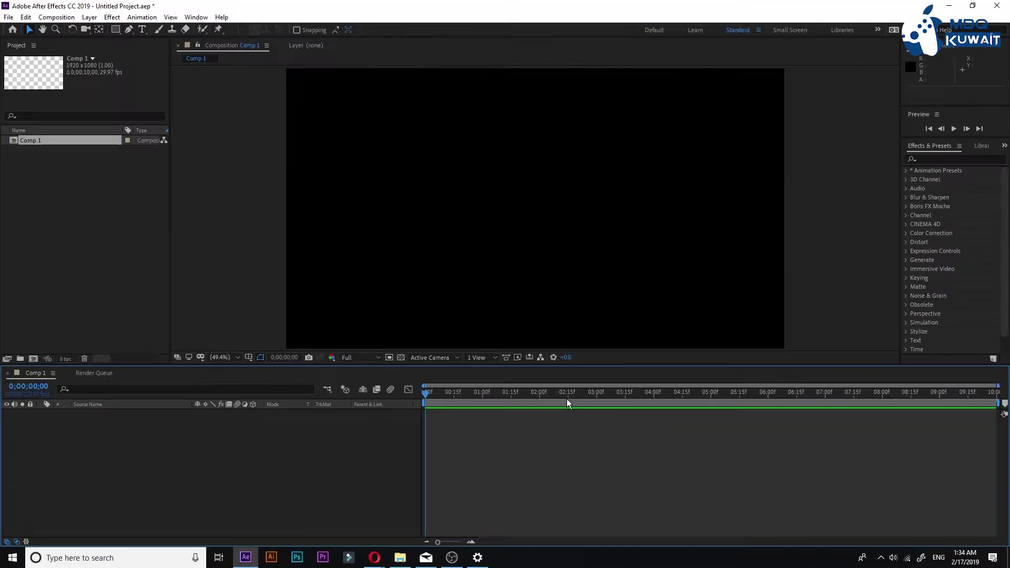
{"action": "left_click", "coordinate": [400, 557]}
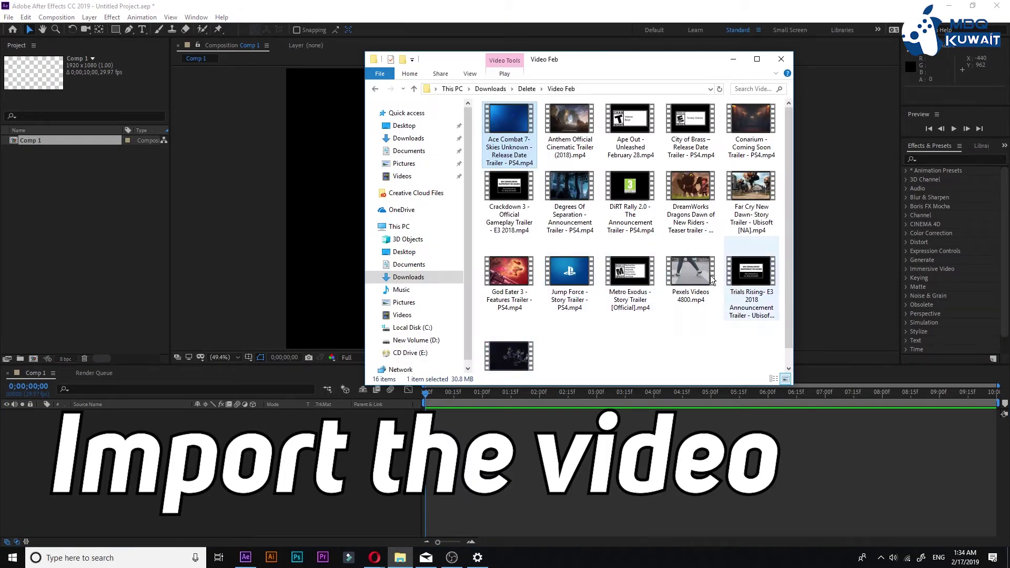
{"action": "left_click_drag", "start_coordinate": [691, 276], "coordinate": [95, 253]}
{"action": "left_click", "coordinate": [782, 59]}
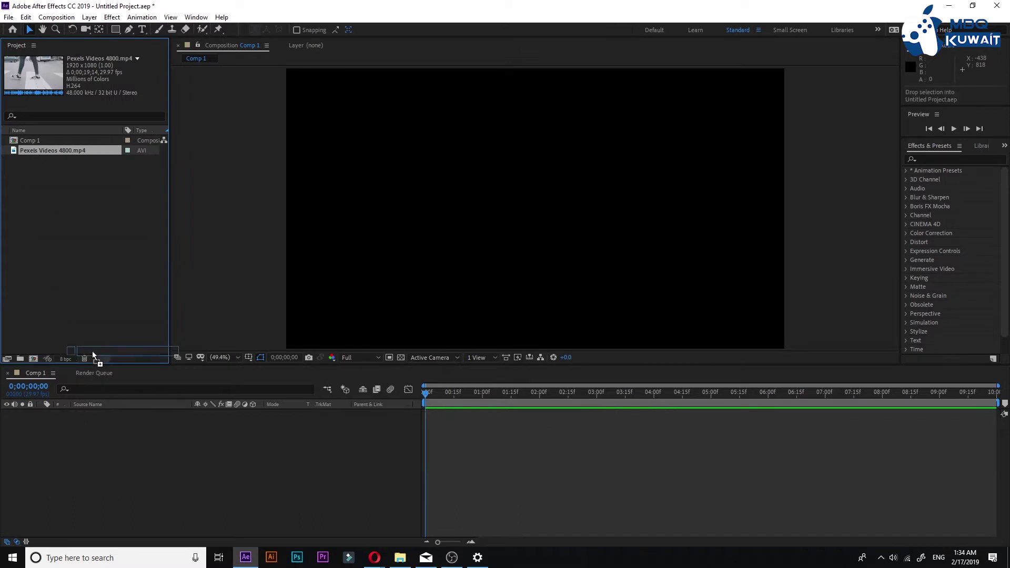
{"action": "left_click_drag", "start_coordinate": [35, 150], "coordinate": [55, 464]}
Step: Scrub through the clip, save the project as Light Streak.aep, and open the footage layer
{"action": "left_click_drag", "start_coordinate": [425, 398], "coordinate": [994, 393]}
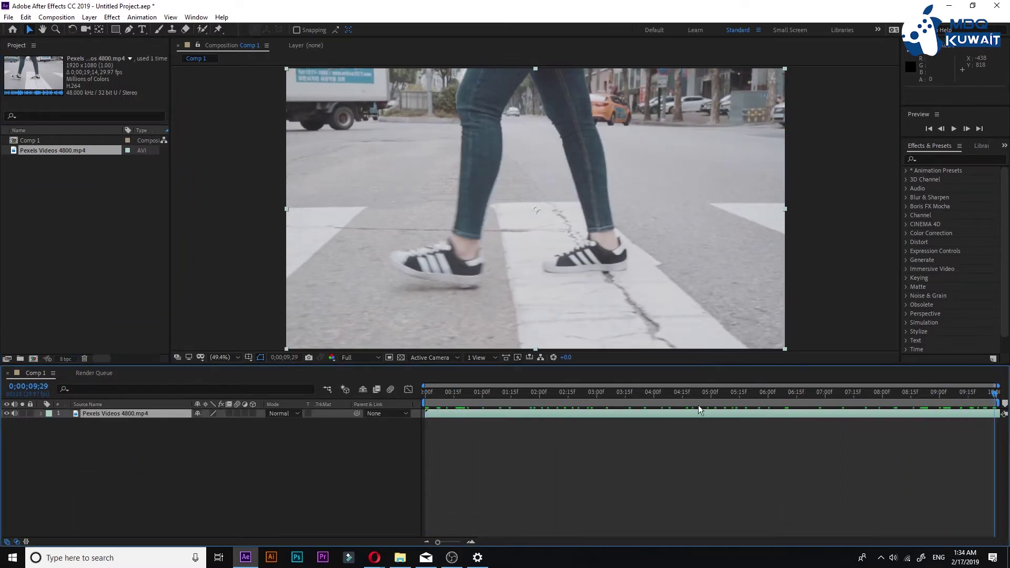
{"action": "key", "text": "Home"}
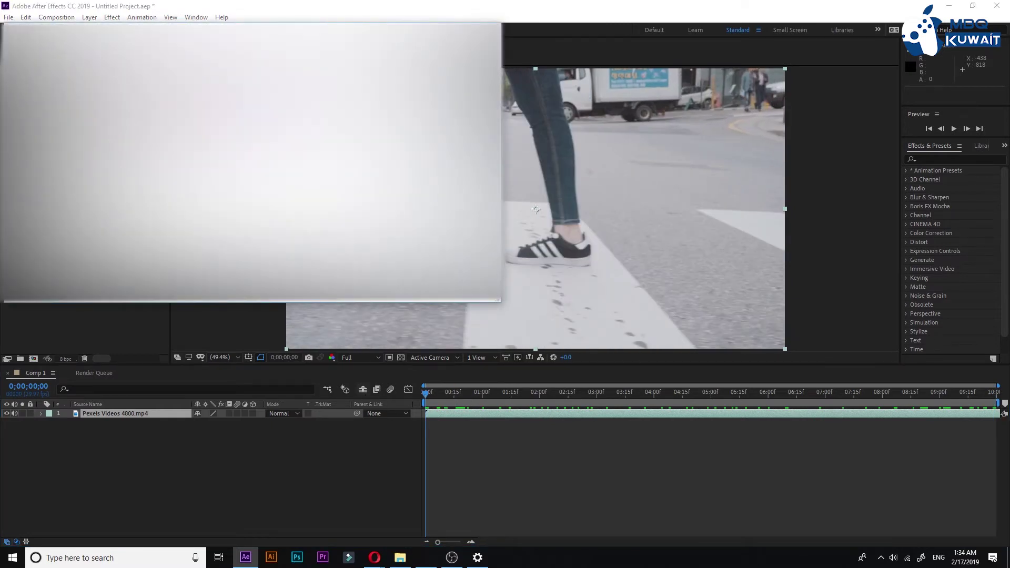
{"action": "type", "text": "Light Streak"}
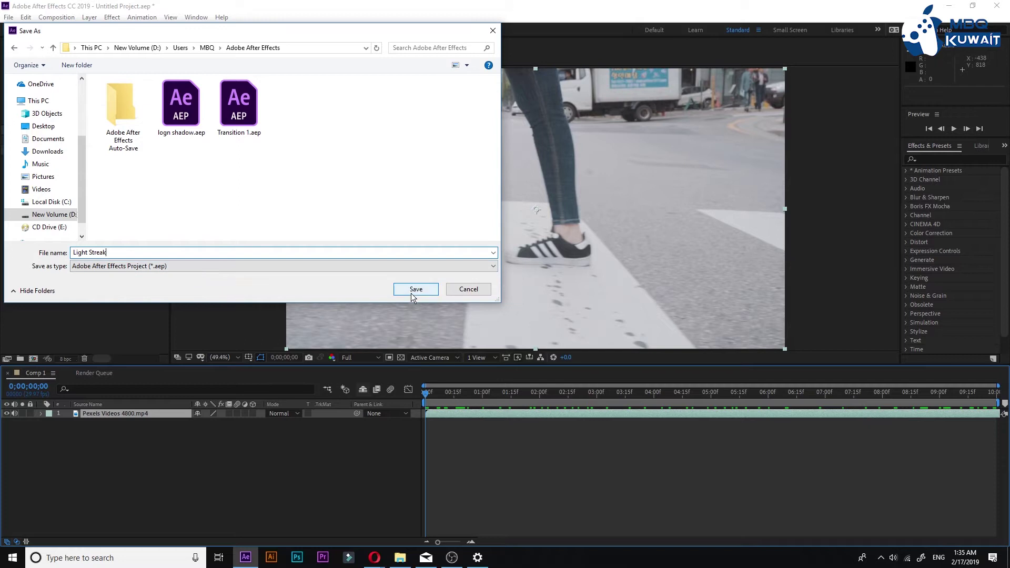
{"action": "left_click", "coordinate": [416, 288]}
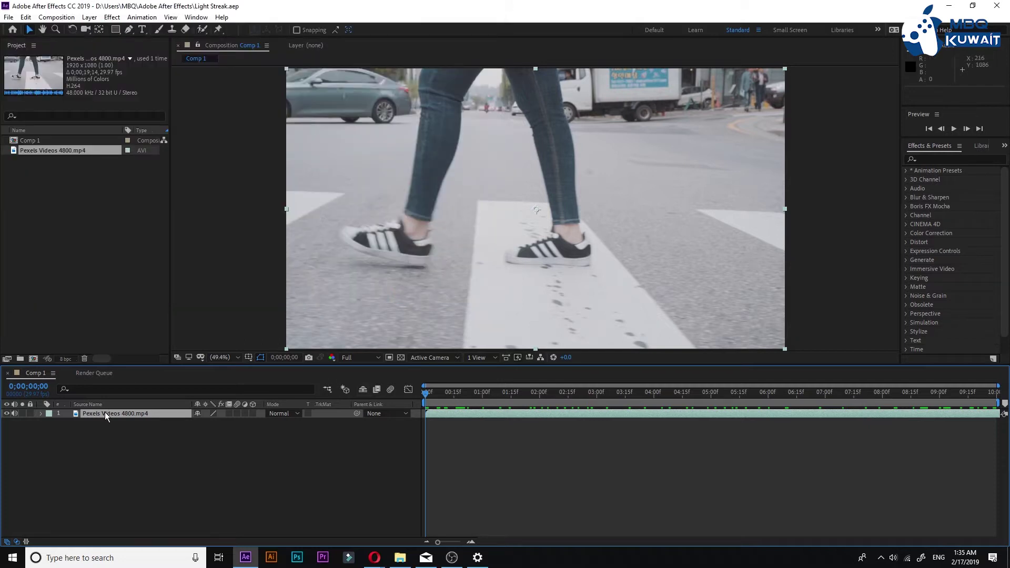
{"action": "double_click", "coordinate": [105, 413]}
Step: Select the Brush tool, undo a red test stroke, and set the paint colour to white
{"action": "left_click", "coordinate": [158, 29]}
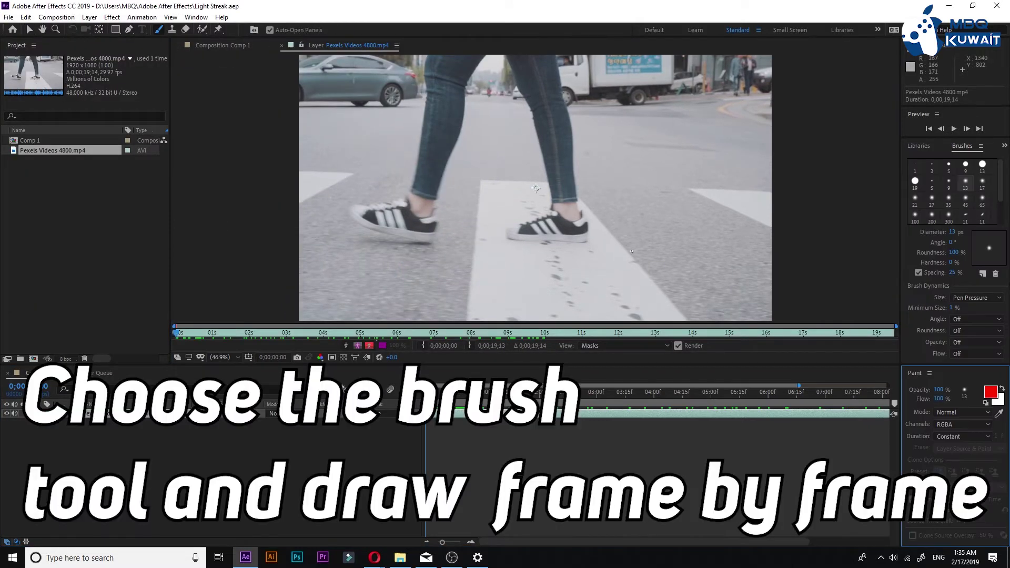
{"action": "left_click_drag", "start_coordinate": [576, 115], "coordinate": [583, 143]}
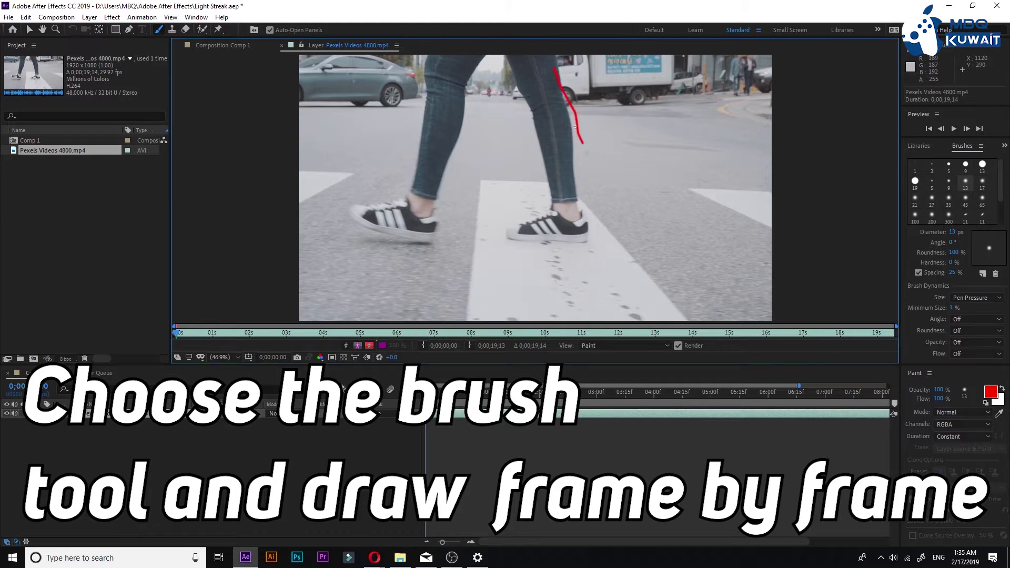
{"action": "key", "text": "ctrl+z"}
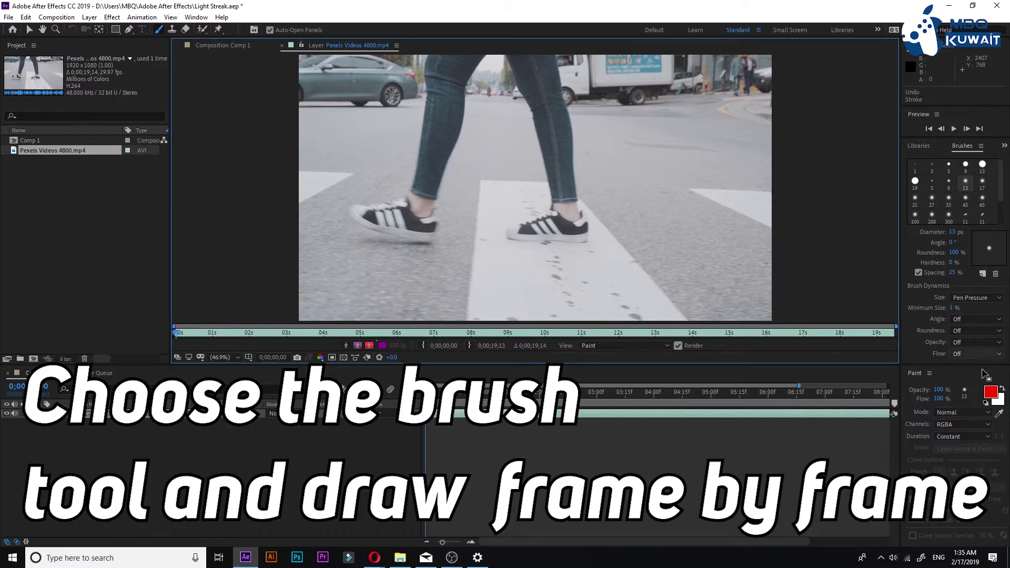
{"action": "left_click", "coordinate": [991, 392]}
{"action": "mouse_move", "coordinate": [412, 297]}
{"action": "left_mouse_down"}
{"action": "mouse_move", "coordinate": [390, 279]}
{"action": "mouse_move", "coordinate": [380, 213]}
{"action": "left_mouse_up"}
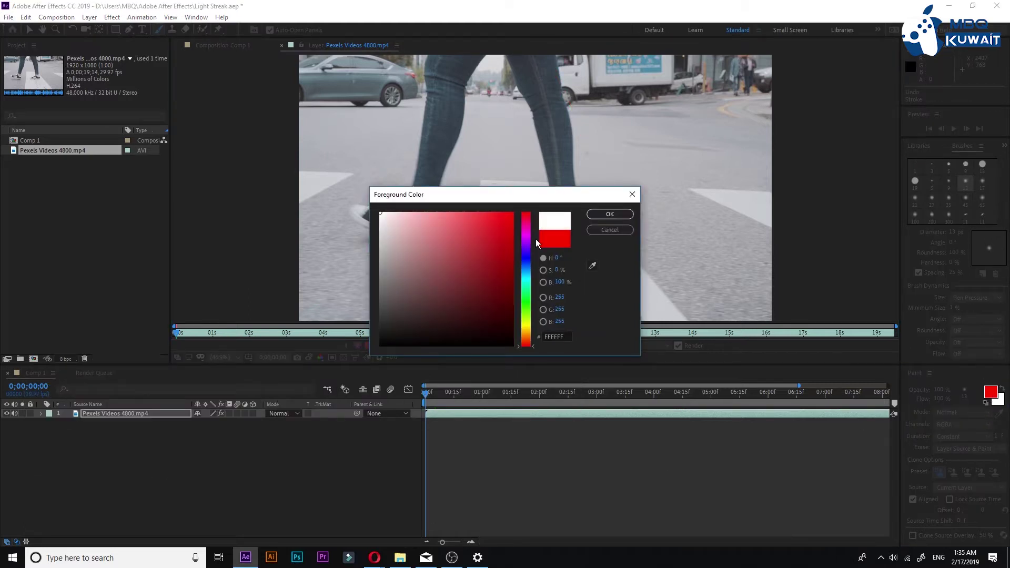
{"action": "left_click", "coordinate": [602, 214]}
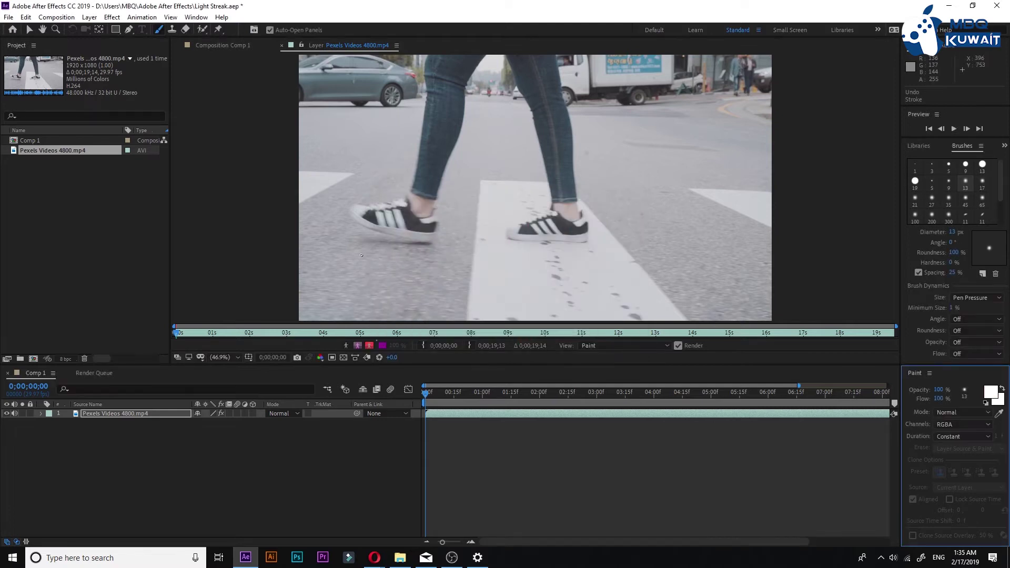
Step: Zoom the Layer viewer to 100% and back to 50%, panning the footage into view
{"action": "left_click", "coordinate": [218, 357]}
{"action": "left_click", "coordinate": [242, 282]}
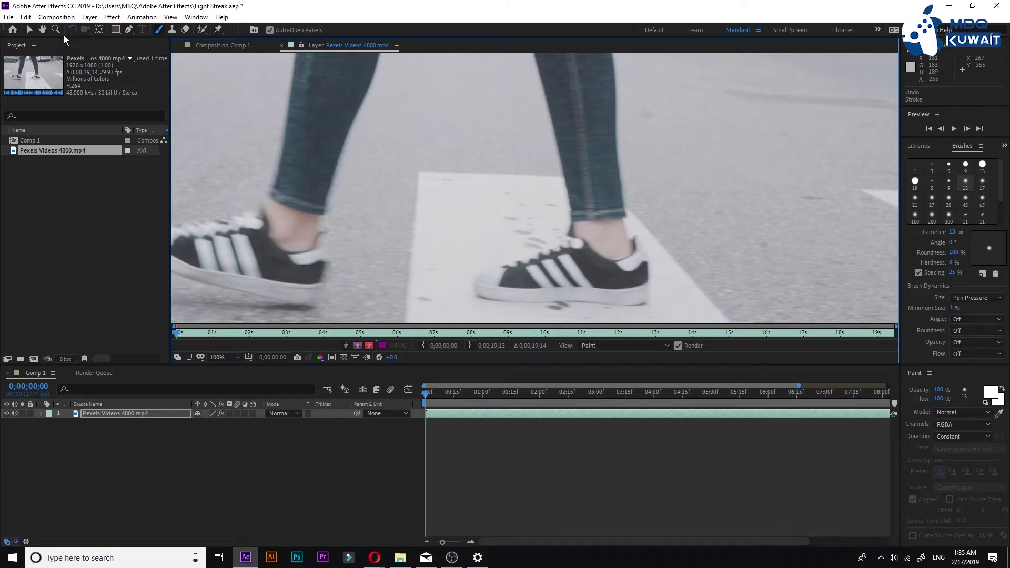
{"action": "left_click", "coordinate": [43, 29]}
{"action": "mouse_move", "coordinate": [523, 204]}
{"action": "left_mouse_down"}
{"action": "mouse_move", "coordinate": [460, 296]}
{"action": "mouse_move", "coordinate": [471, 324]}
{"action": "left_mouse_up"}
{"action": "left_click", "coordinate": [221, 356]}
{"action": "left_click", "coordinate": [245, 273]}
{"action": "left_click_drag", "start_coordinate": [463, 192], "coordinate": [439, 150]}
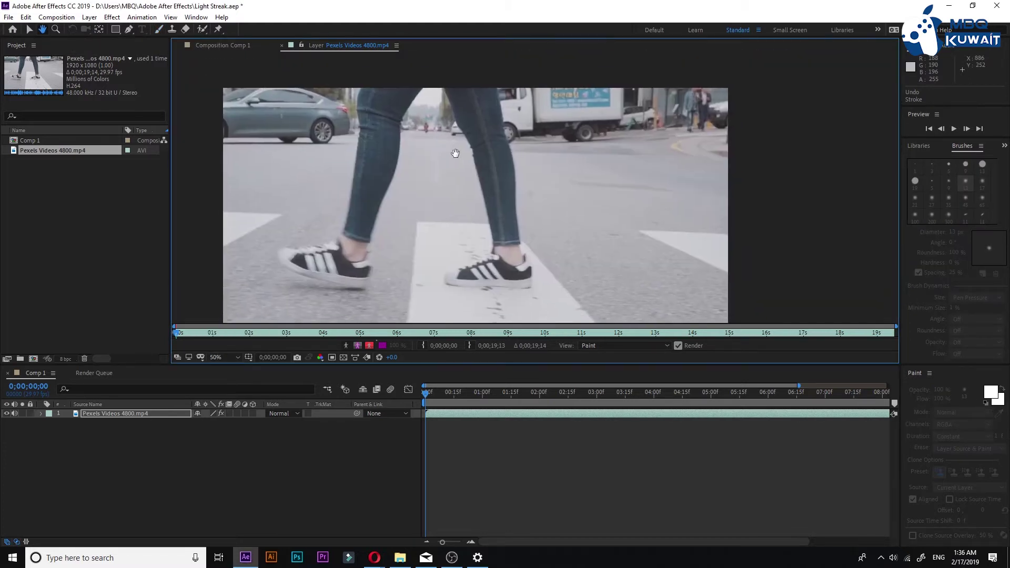
Step: Paint white test strokes along the leg and set Paint Duration to Single Frame
{"action": "left_click", "coordinate": [159, 31]}
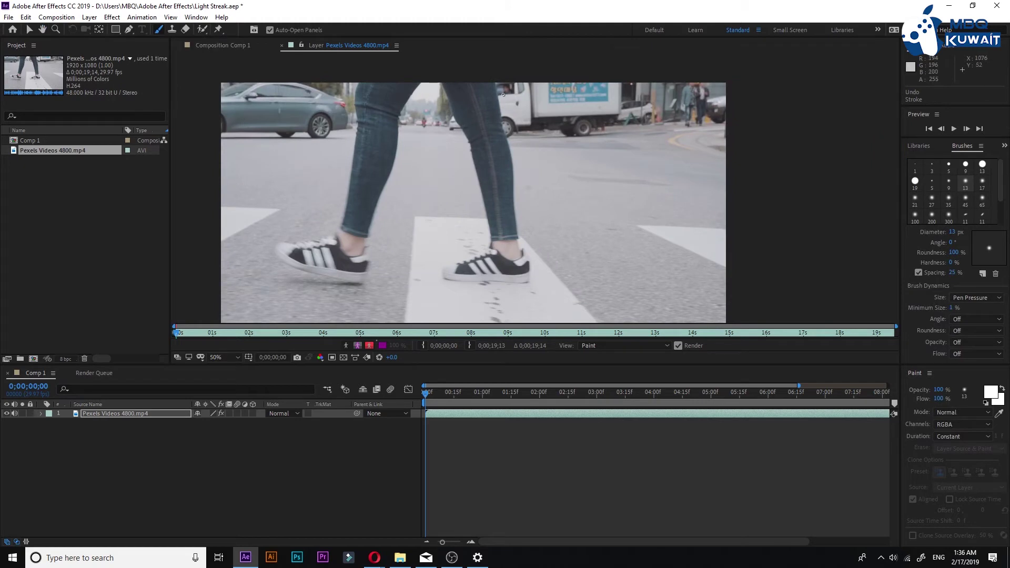
{"action": "left_click_drag", "start_coordinate": [496, 84], "coordinate": [518, 180]}
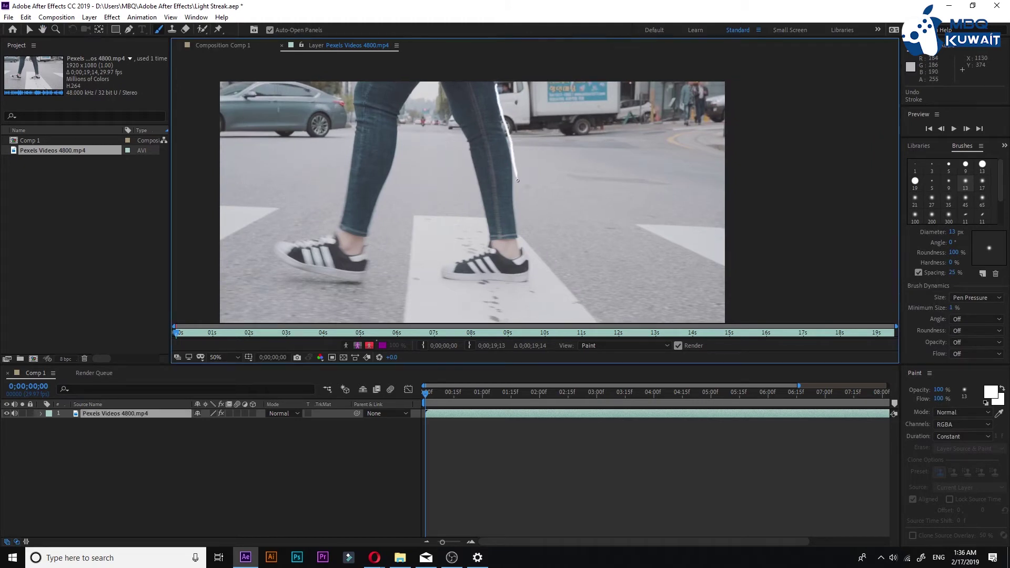
{"action": "left_click_drag", "start_coordinate": [503, 129], "coordinate": [513, 174]}
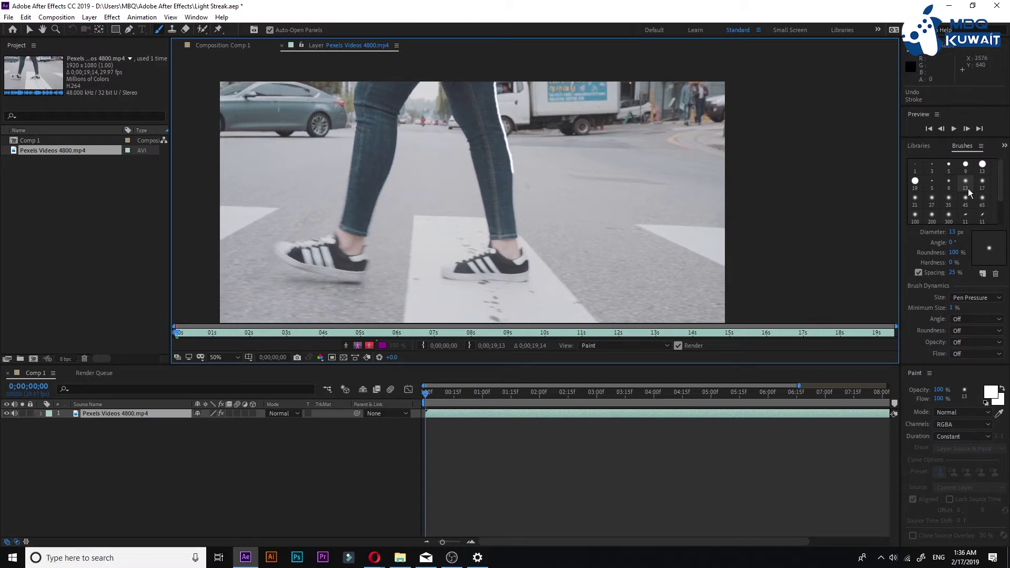
{"action": "left_click", "coordinate": [965, 436]}
{"action": "left_click", "coordinate": [945, 459]}
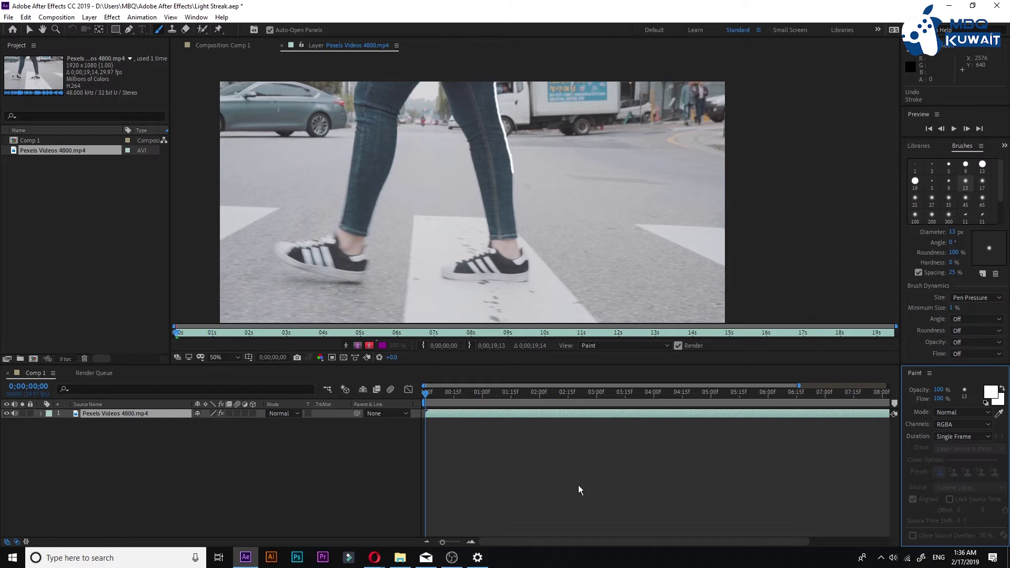
{"action": "key", "text": "space"}
{"action": "key", "text": "space"}
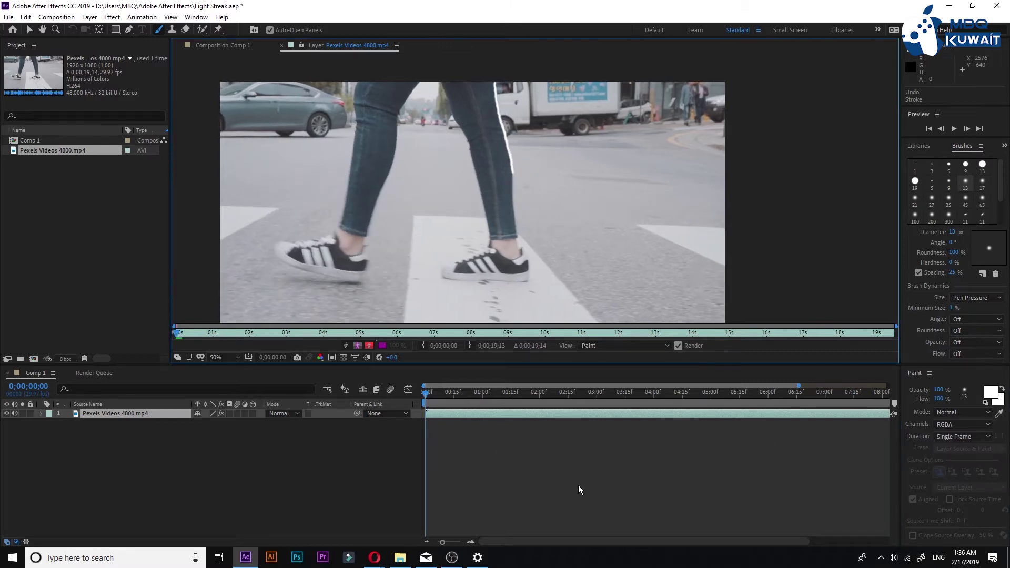
Step: Undo the white test strokes while keeping the Single Frame paint duration
{"action": "key", "text": "ctrl+z"}
{"action": "left_click", "coordinate": [958, 472]}
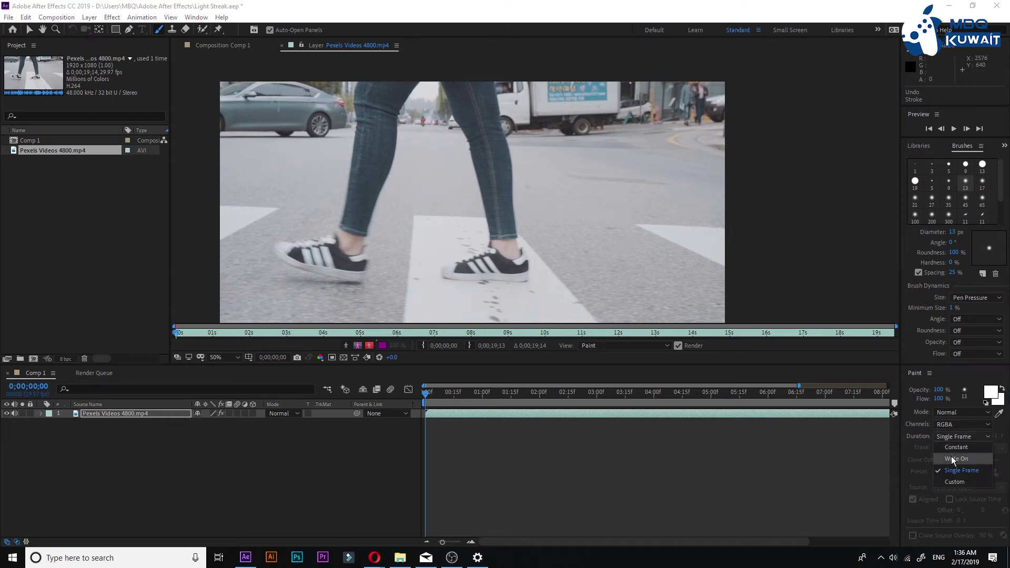
{"action": "left_click", "coordinate": [962, 436]}
{"action": "left_click", "coordinate": [952, 472]}
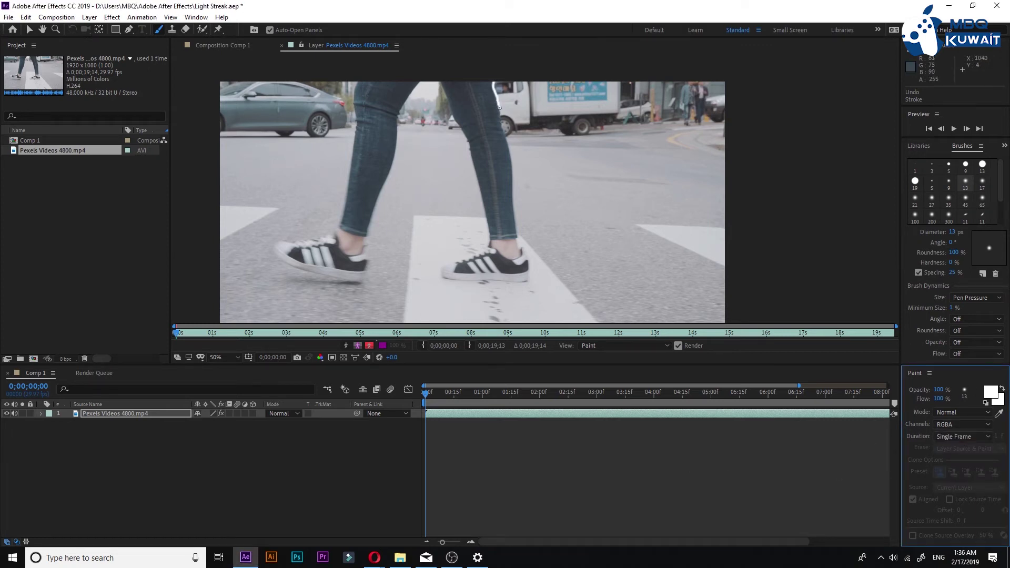
{"action": "key", "text": "ctrl+z"}
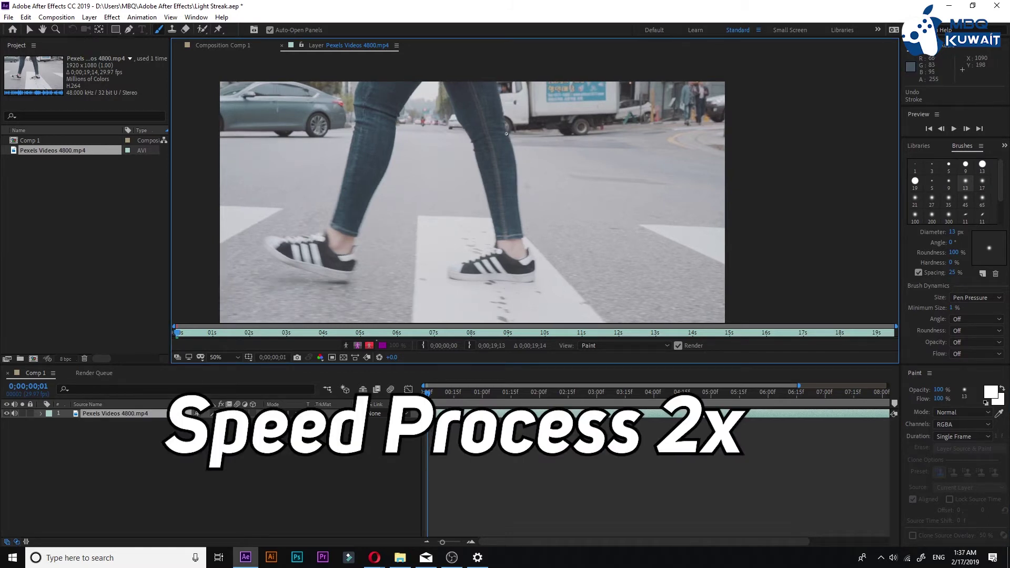
Step: Step the footage forward several frames and reveal the layer's paint strokes
{"action": "key", "text": "Page_Down"}
{"action": "key", "text": "Page_Down"}
{"action": "right_click", "coordinate": [537, 250]}
{"action": "key", "text": "Escape"}
{"action": "key", "text": "Page_Down"}
{"action": "key", "text": "Page_Down"}
{"action": "key", "text": "Page_Down"}
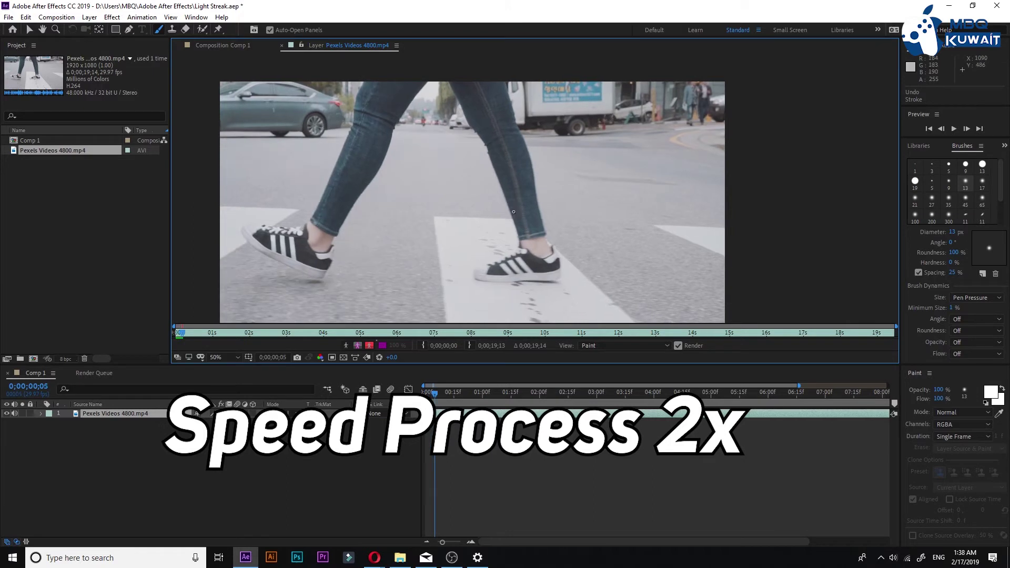
{"action": "key", "text": "Page_Down"}
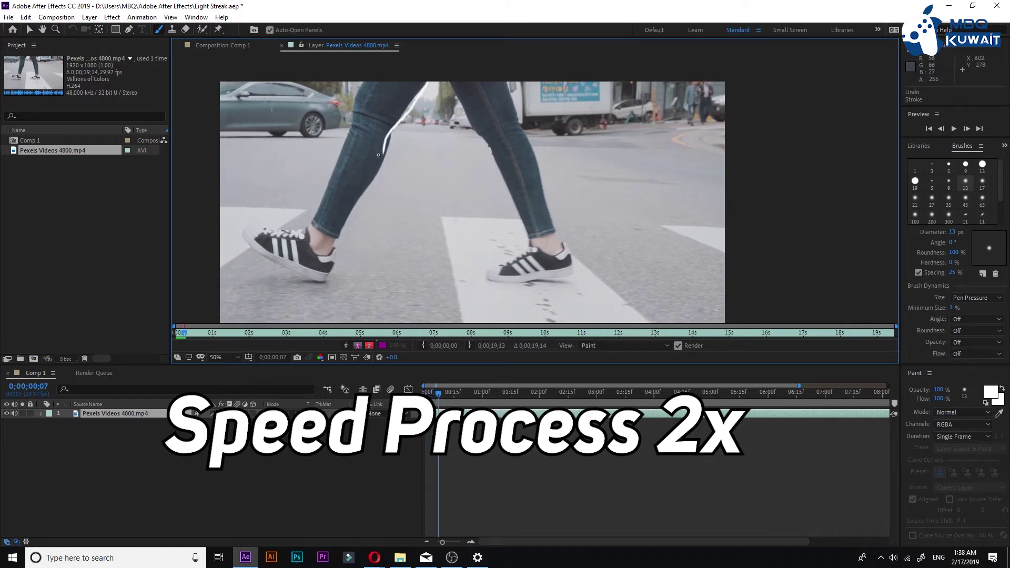
{"action": "key", "text": "p"}
{"action": "key", "text": "p"}
{"action": "key", "text": "Page_Down"}
{"action": "key", "text": "Page_Down"}
{"action": "key", "text": "Page_Down"}
{"action": "key", "text": "Page_Down"}
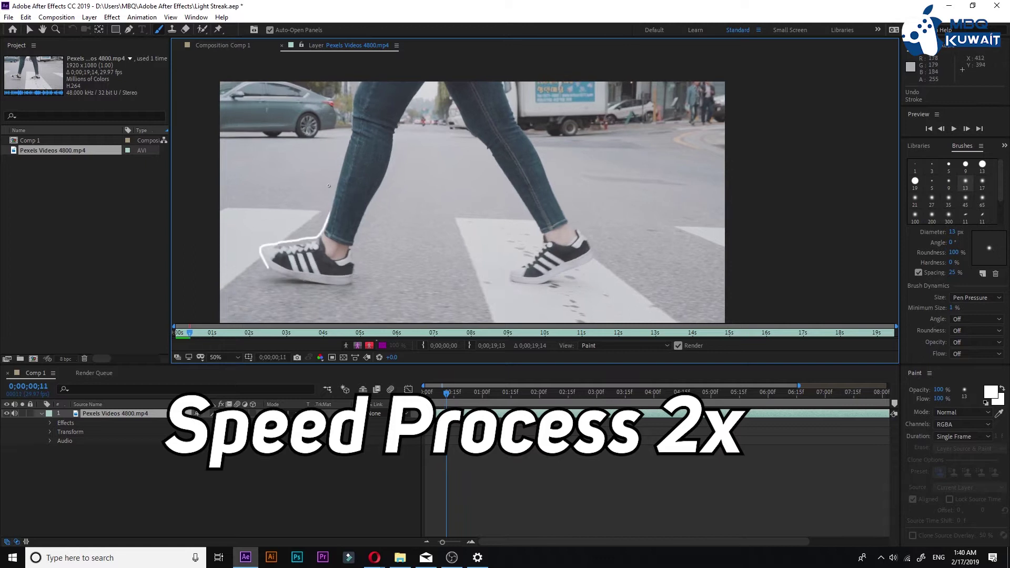
Step: Paint white single-frame streaks along the leg on successive frames
{"action": "key", "text": "Page_Down"}
{"action": "key", "text": "Page_Down"}
{"action": "left_click_drag", "start_coordinate": [357, 121], "coordinate": [350, 163]}
{"action": "key", "text": "Page_Down"}
{"action": "left_click_drag", "start_coordinate": [521, 139], "coordinate": [493, 90]}
{"action": "scroll", "coordinate": [492, 90], "scroll_direction": "up", "scroll_amount": 1}
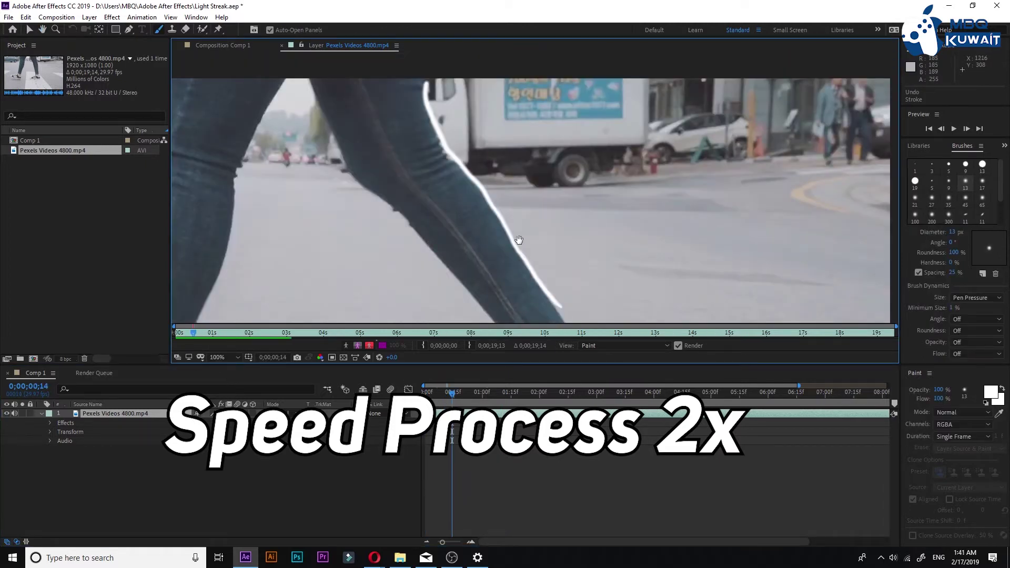
{"action": "scroll", "coordinate": [492, 91], "scroll_direction": "down", "scroll_amount": 3}
{"action": "left_click_drag", "start_coordinate": [532, 126], "coordinate": [399, 70]}
{"action": "scroll", "coordinate": [464, 90], "scroll_direction": "down", "scroll_amount": 2}
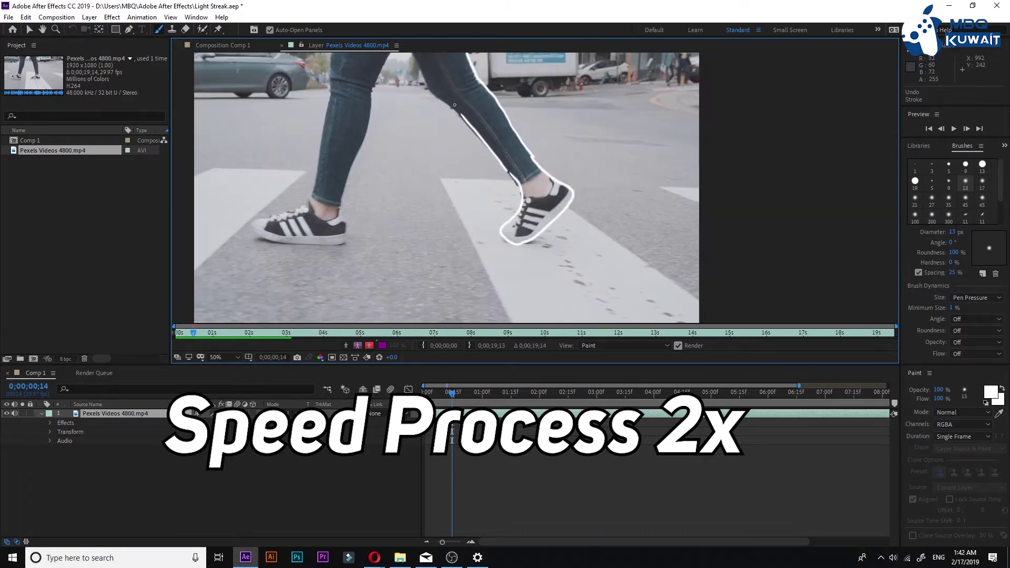
{"action": "key", "text": "Page_Down"}
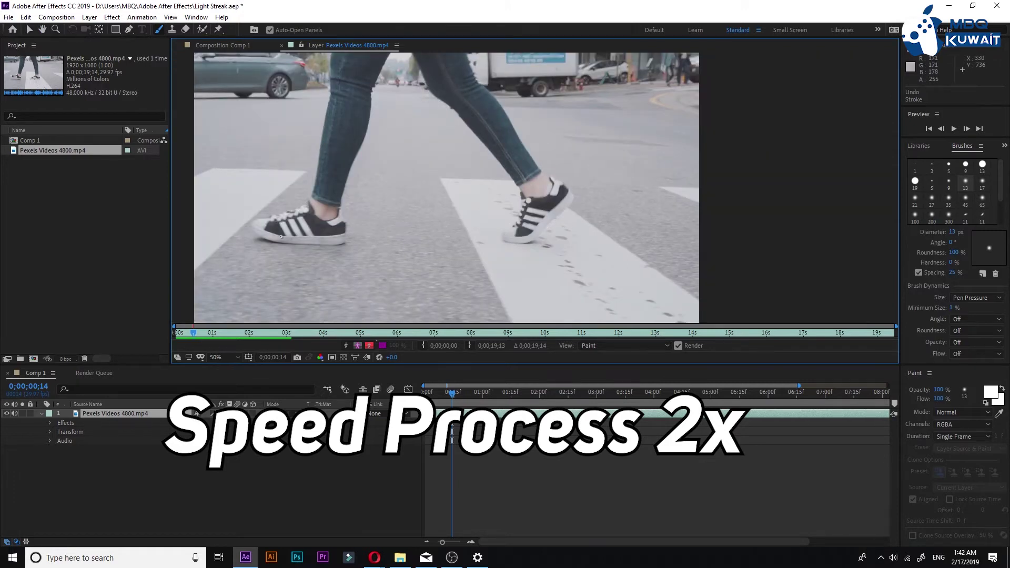
{"action": "key", "text": "Page_Down"}
{"action": "key", "text": "Page_Down"}
Step: Continue painting white strokes beside and along the walking legs, one per frame
{"action": "left_click_drag", "start_coordinate": [673, 124], "coordinate": [647, 206]}
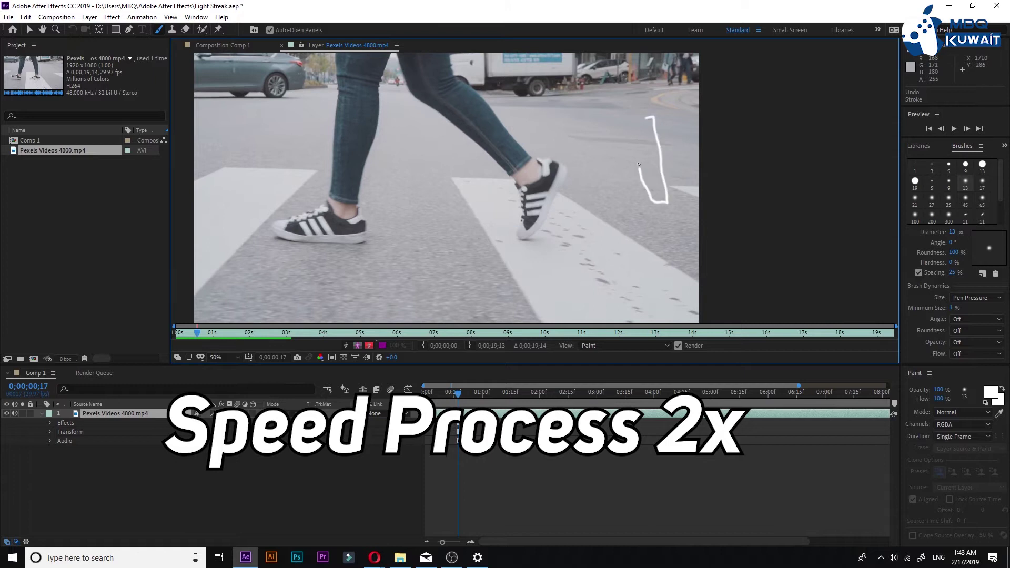
{"action": "key", "text": "Page_Down"}
{"action": "key", "text": "Page_Down"}
{"action": "left_click_drag", "start_coordinate": [576, 98], "coordinate": [658, 158]}
{"action": "key", "text": "Page_Down"}
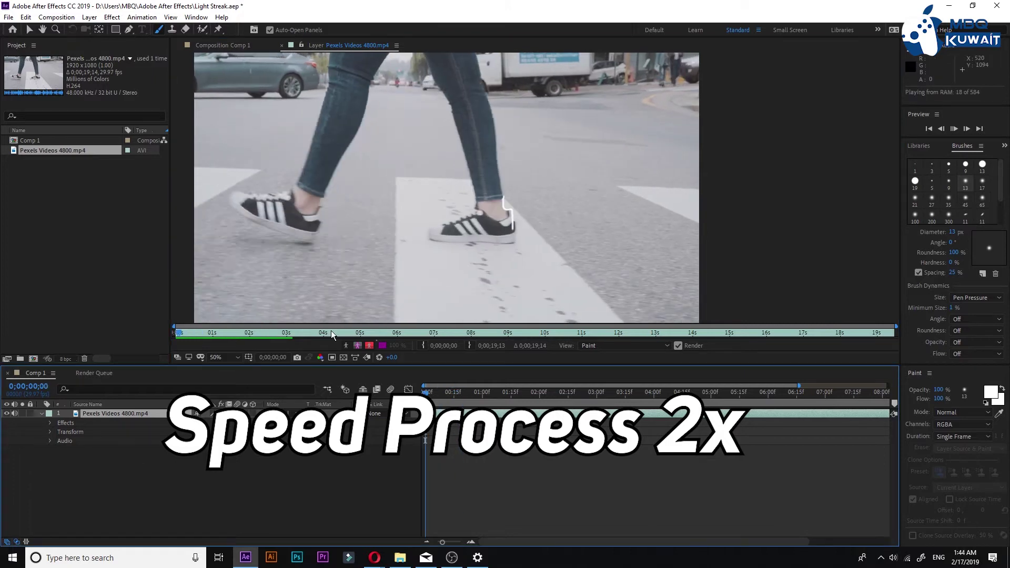
{"action": "key", "text": "Page_Down"}
{"action": "left_click_drag", "start_coordinate": [402, 98], "coordinate": [382, 234]}
{"action": "key", "text": "Page_Down"}
{"action": "key", "text": "Page_Down"}
{"action": "left_click_drag", "start_coordinate": [431, 130], "coordinate": [476, 218]}
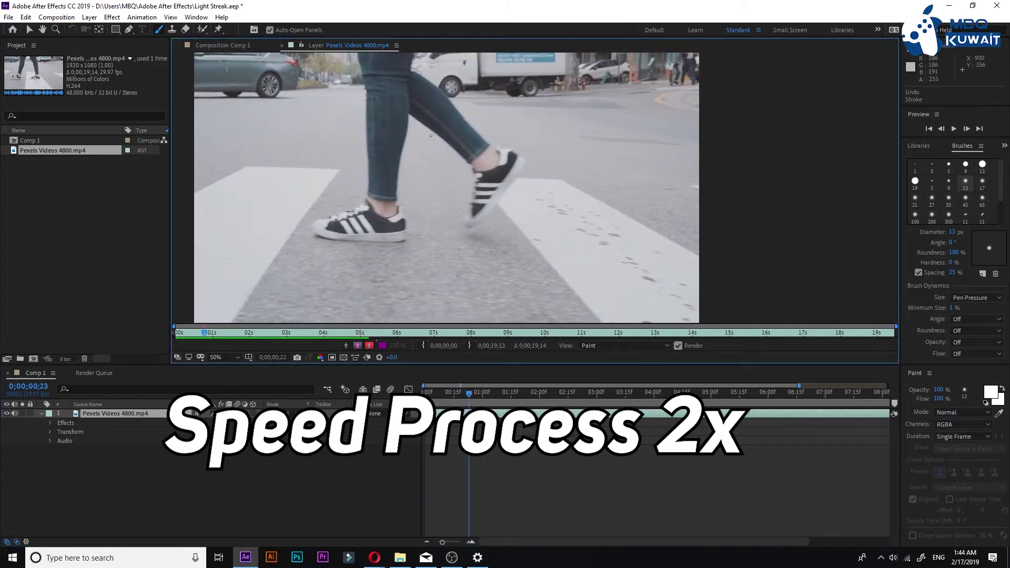
{"action": "left_click_drag", "start_coordinate": [427, 128], "coordinate": [476, 213]}
{"action": "key", "text": "Page_Down"}
{"action": "key", "text": "Page_Down"}
Step: Paint a white streak behind the shoe and outline the shoe frame by frame
{"action": "key", "text": "Page_Down"}
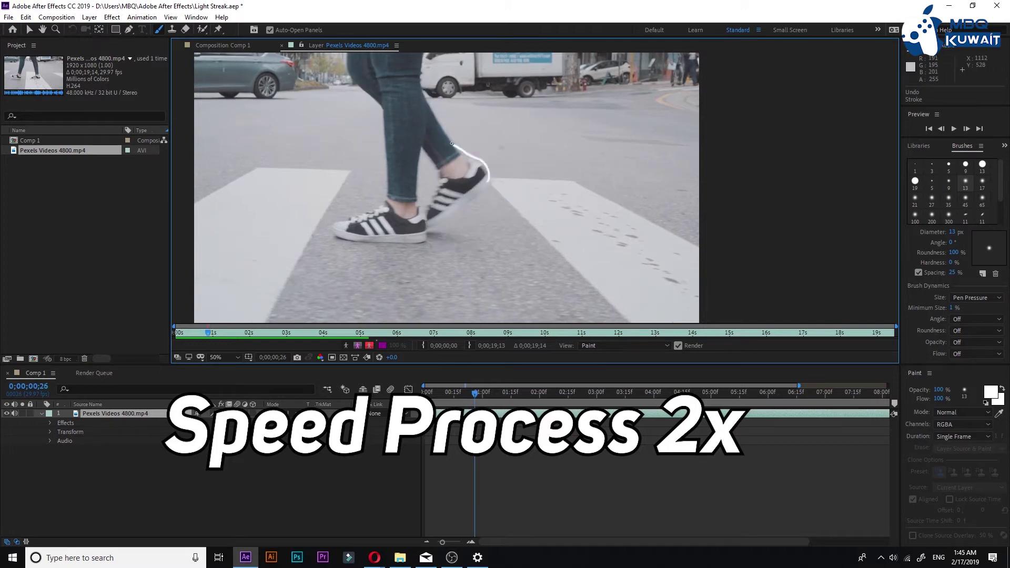
{"action": "key", "text": "Page_Down"}
{"action": "left_click_drag", "start_coordinate": [389, 126], "coordinate": [347, 73]}
{"action": "key", "text": "Page_Down"}
{"action": "key", "text": "Page_Down"}
{"action": "key", "text": "Page_Down"}
{"action": "key", "text": "Page_Down"}
{"action": "key", "text": "Page_Down"}
{"action": "key", "text": "Page_Down"}
{"action": "left_click_drag", "start_coordinate": [382, 184], "coordinate": [298, 231]}
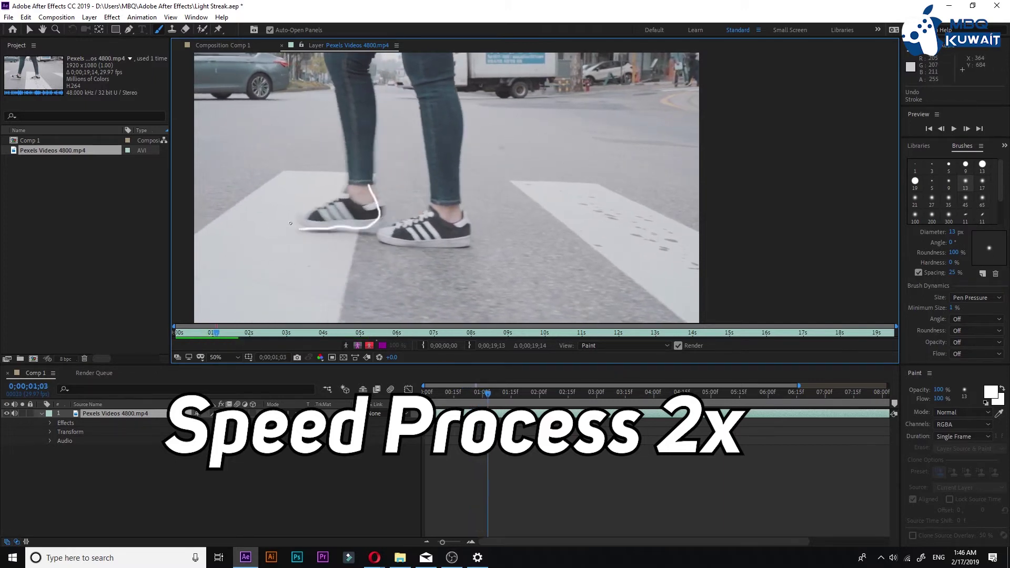
{"action": "key", "text": "Page_Down"}
{"action": "key", "text": "Page_Down"}
{"action": "left_click_drag", "start_coordinate": [473, 202], "coordinate": [395, 242]}
{"action": "key", "text": "Page_Down"}
{"action": "key", "text": "Page_Down"}
{"action": "key", "text": "Page_Down"}
{"action": "scroll", "coordinate": [469, 187], "scroll_direction": "up", "scroll_amount": 4}
Step: Set the brush diameter to 9 px and the paint colour to light blue
{"action": "left_click", "coordinate": [949, 180]}
Step: Paint a blue circle with spokes over the car's front wheel, then advance frames
{"action": "key", "text": "Page_Down"}
{"action": "key", "text": "Page_Down"}
{"action": "key", "text": "Page_Down"}
{"action": "left_click", "coordinate": [991, 392]}
{"action": "left_click", "coordinate": [523, 237]}
{"action": "left_click", "coordinate": [608, 212]}
{"action": "key", "text": "Page_Down"}
{"action": "key", "text": "Page_Down"}
{"action": "key", "text": "Page_Down"}
{"action": "key", "text": "Page_Down"}
{"action": "key", "text": "Page_Down"}
{"action": "key", "text": "Page_Down"}
{"action": "left_click_drag", "start_coordinate": [306, 308], "coordinate": [305, 271]}
{"action": "mouse_move", "coordinate": [336, 195]}
{"action": "left_mouse_down"}
{"action": "mouse_move", "coordinate": [371, 226]}
{"action": "mouse_move", "coordinate": [297, 221]}
{"action": "mouse_move", "coordinate": [368, 252]}
{"action": "left_mouse_up"}
{"action": "scroll", "coordinate": [368, 253], "scroll_direction": "down", "scroll_amount": 3}
{"action": "key", "text": "Page_Down"}
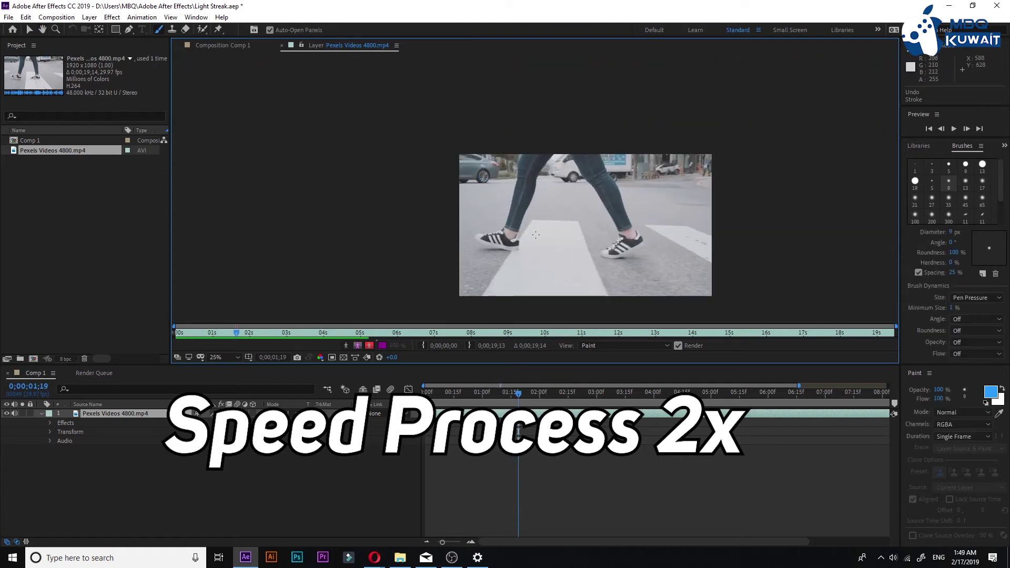
{"action": "scroll", "coordinate": [421, 140], "scroll_direction": "up", "scroll_amount": 1}
{"action": "key", "text": "Page_Down"}
{"action": "key", "text": "Page_Down"}
{"action": "key", "text": "Page_Down"}
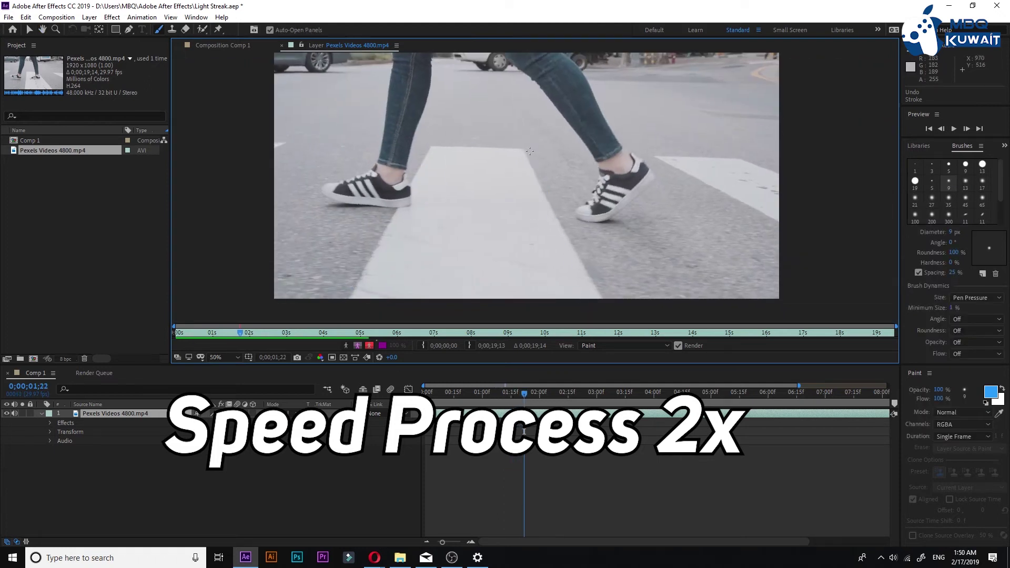
{"action": "key", "text": "Page_Down"}
Step: Paint blue streaks across the crosswalk and trailing the shoe, one per frame
{"action": "left_click_drag", "start_coordinate": [612, 292], "coordinate": [572, 233]}
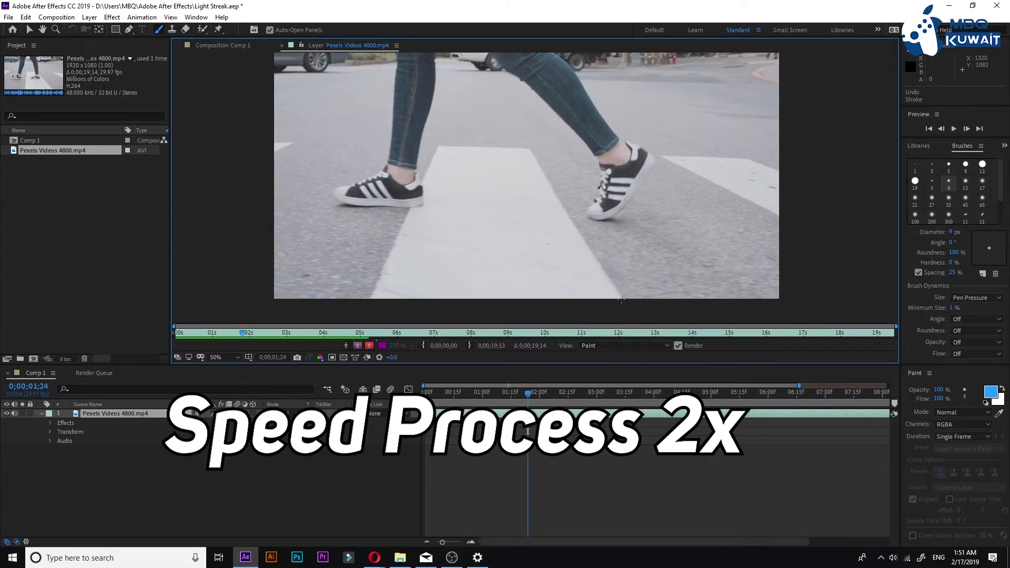
{"action": "key", "text": "Page_Down"}
{"action": "key", "text": "Page_Down"}
{"action": "key", "text": "Page_Down"}
{"action": "key", "text": "Page_Down"}
{"action": "left_click_drag", "start_coordinate": [450, 158], "coordinate": [549, 281]}
{"action": "key", "text": "Page_Down"}
{"action": "left_click_drag", "start_coordinate": [619, 170], "coordinate": [681, 138]}
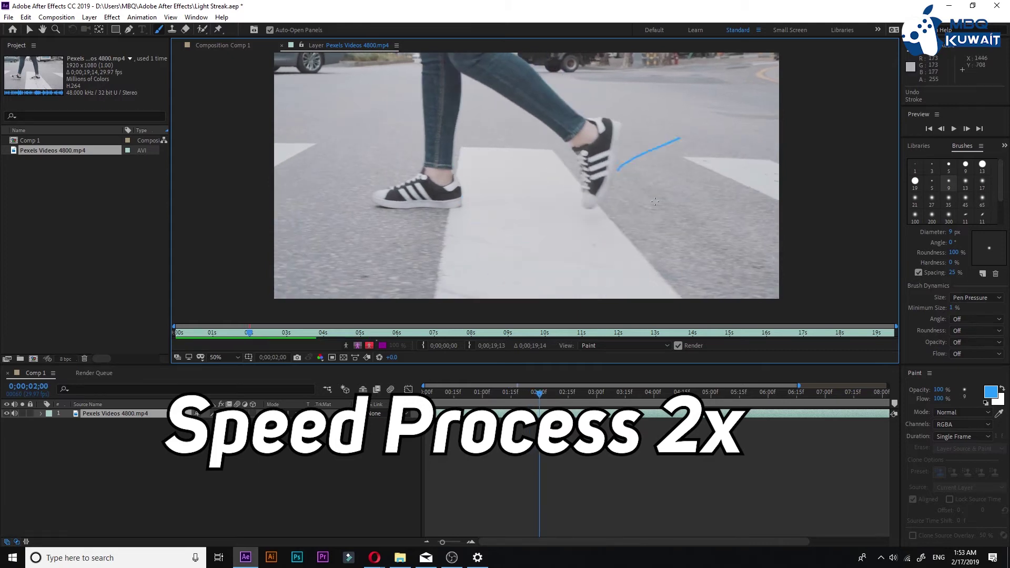
{"action": "key", "text": "Page_Down"}
{"action": "left_click_drag", "start_coordinate": [646, 100], "coordinate": [678, 200]}
{"action": "key", "text": "Page_Down"}
{"action": "left_click_drag", "start_coordinate": [716, 117], "coordinate": [686, 149]}
Step: Paint blue along the shoe's sole on a magnified view, undoing a heel stroke
{"action": "key", "text": "Page_Down"}
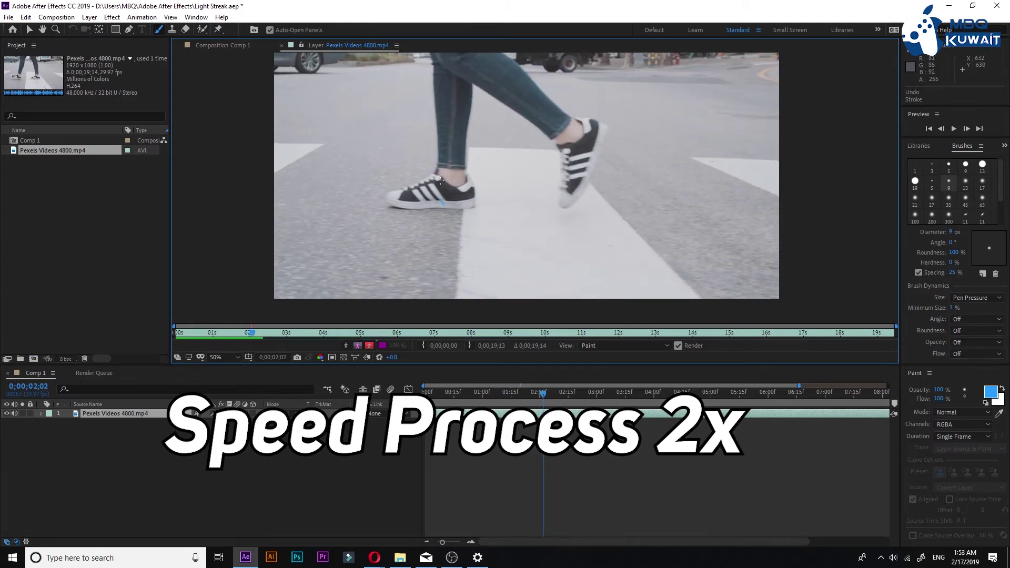
{"action": "key", "text": "period"}
{"action": "key", "text": "Page_Down"}
{"action": "key", "text": "Page_Down"}
{"action": "key", "text": "Page_Down"}
{"action": "key", "text": "Page_Down"}
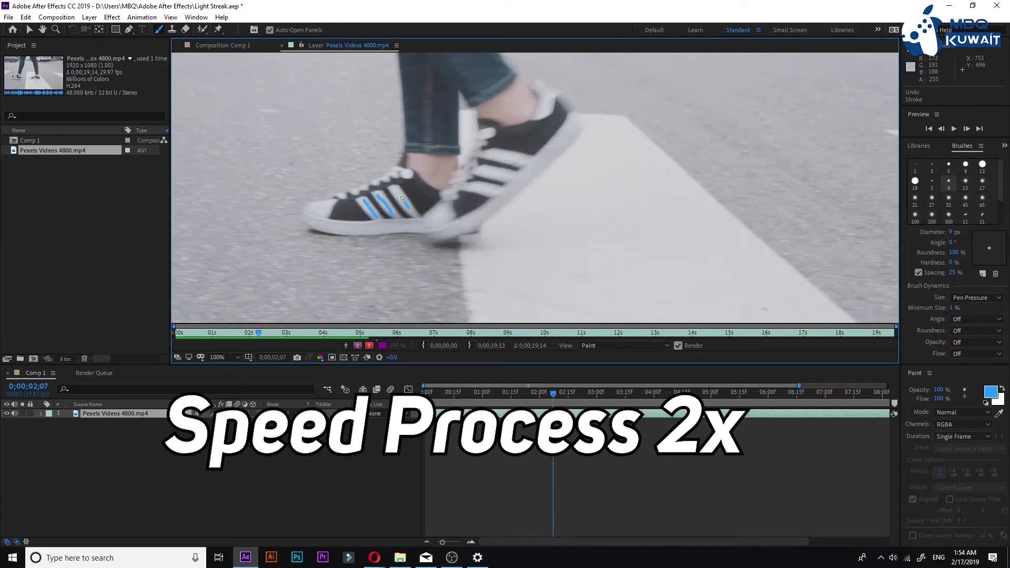
{"action": "key", "text": "Page_Down"}
{"action": "key", "text": "Page_Down"}
{"action": "key", "text": "Page_Down"}
{"action": "left_click_drag", "start_coordinate": [422, 238], "coordinate": [530, 227]}
{"action": "key", "text": "Page_Down"}
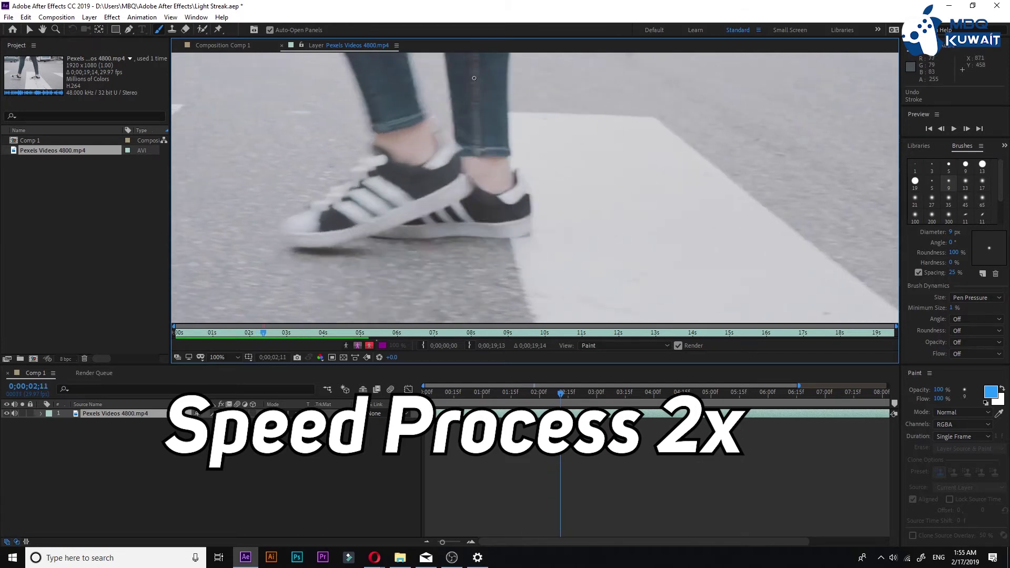
{"action": "key", "text": "comma"}
{"action": "key", "text": "Page_Down"}
{"action": "key", "text": "Page_Down"}
{"action": "key", "text": "Page_Down"}
{"action": "left_click_drag", "start_coordinate": [362, 200], "coordinate": [416, 170]}
{"action": "key", "text": "ctrl+z"}
{"action": "key", "text": "Page_Down"}
{"action": "key", "text": "Page_Down"}
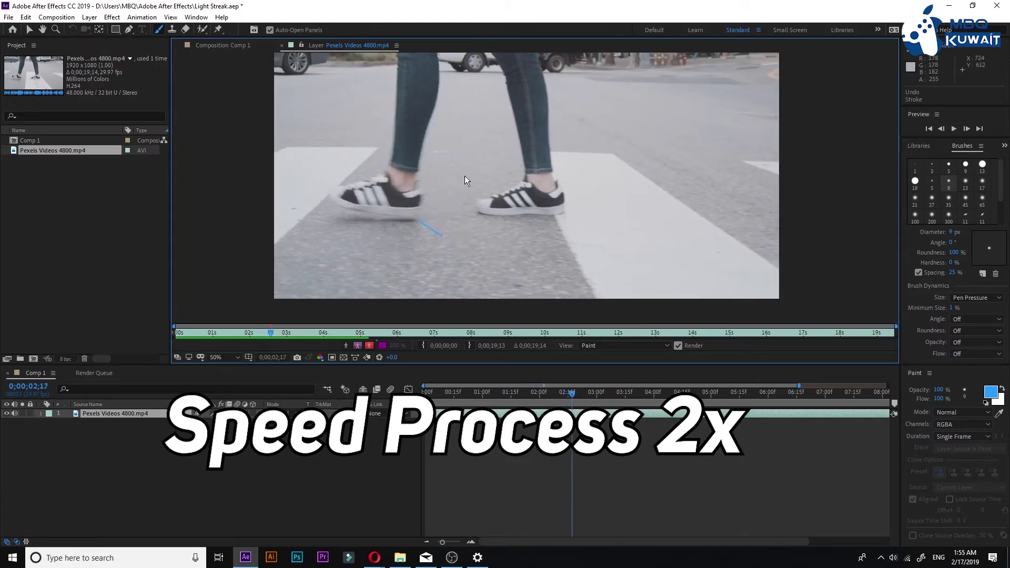
{"action": "key", "text": "Page_Down"}
{"action": "key", "text": "Page_Down"}
{"action": "key", "text": "Page_Down"}
{"action": "key", "text": "Page_Down"}
{"action": "key", "text": "Page_Down"}
{"action": "key", "text": "Page_Down"}
{"action": "key", "text": "Page_Down"}
{"action": "key", "text": "Page_Down"}
{"action": "key", "text": "Page_Down"}
{"action": "key", "text": "Page_Down"}
{"action": "key", "text": "Page_Down"}
{"action": "key", "text": "Page_Down"}
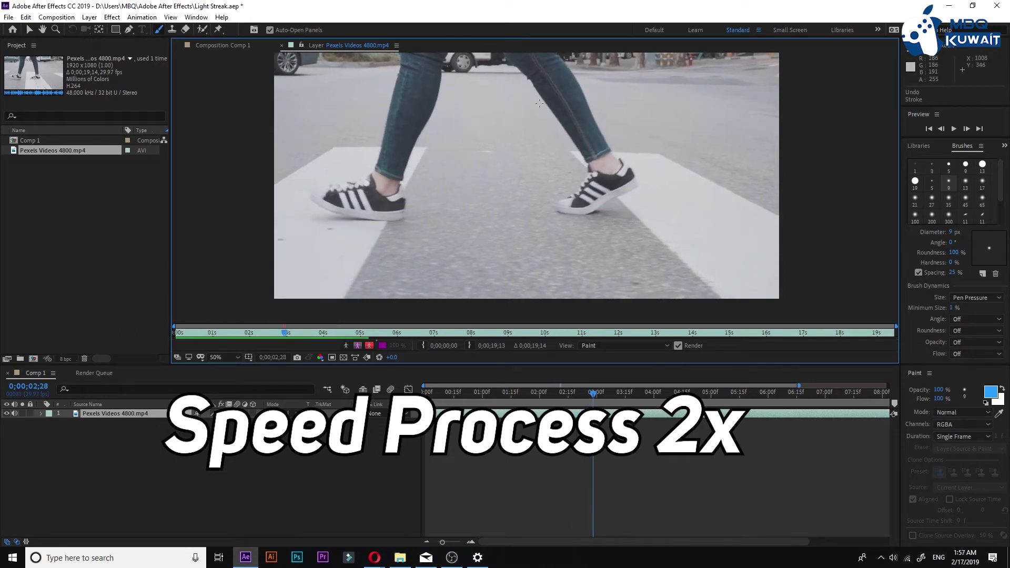
{"action": "key", "text": "Page_Down"}
Step: Undo a calf stroke and paint blue strokes under the left and right shoes
{"action": "left_click_drag", "start_coordinate": [402, 68], "coordinate": [385, 142]}
{"action": "key", "text": "ctrl+z"}
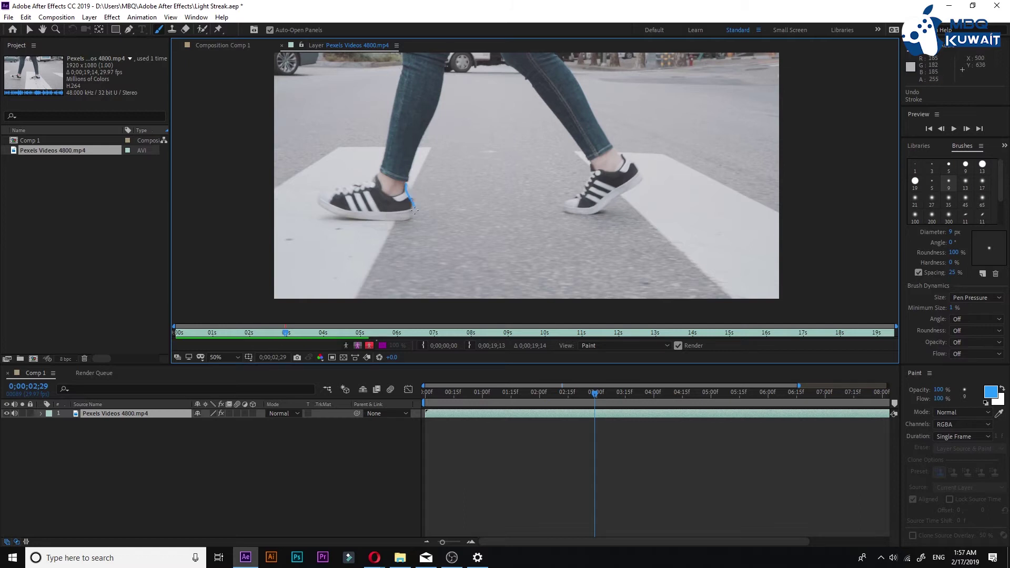
{"action": "left_click_drag", "start_coordinate": [340, 215], "coordinate": [329, 213]}
{"action": "key", "text": "Page_Down"}
{"action": "key", "text": "Page_Up"}
{"action": "key", "text": "Page_Down"}
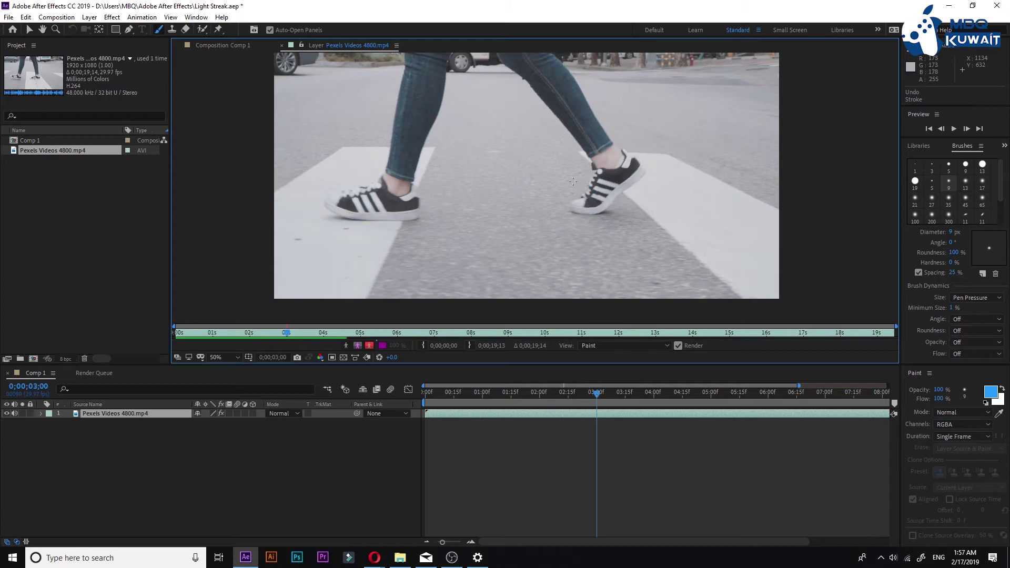
{"action": "left_click_drag", "start_coordinate": [568, 215], "coordinate": [612, 210]}
Step: Retry the blue outline of the right shoe, comparing strokes on neighbouring frames
{"action": "left_click", "coordinate": [26, 18]}
{"action": "left_click", "coordinate": [42, 27]}
{"action": "key", "text": "Page_Up"}
{"action": "key", "text": "Page_Down"}
{"action": "key", "text": "Page_Up"}
{"action": "key", "text": "Page_Down"}
{"action": "mouse_move", "coordinate": [620, 206]}
{"action": "left_mouse_down"}
{"action": "mouse_move", "coordinate": [637, 181]}
{"action": "mouse_move", "coordinate": [570, 207]}
{"action": "left_mouse_up"}
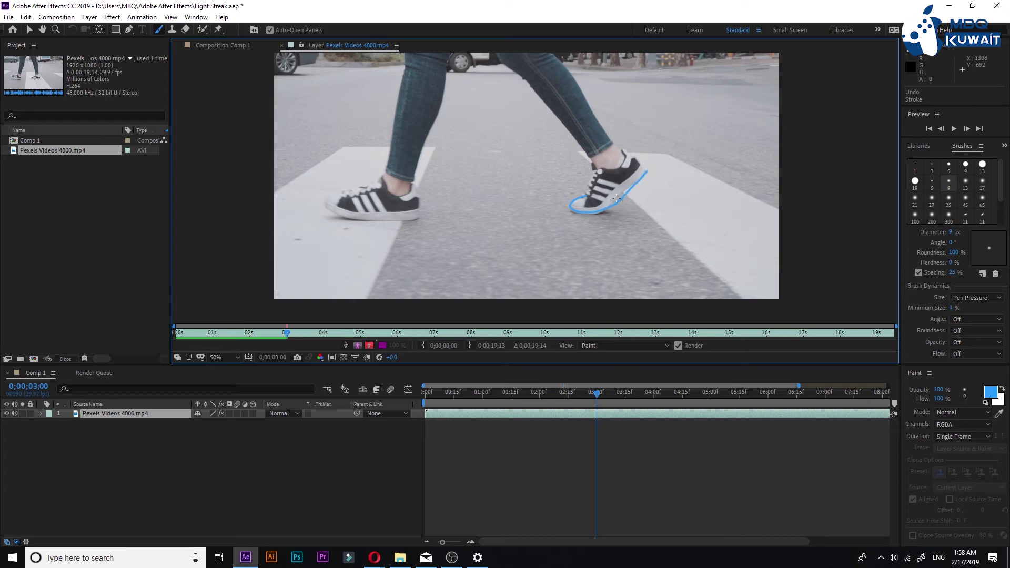
{"action": "key", "text": "ctrl+z"}
{"action": "key", "text": "ctrl+z"}
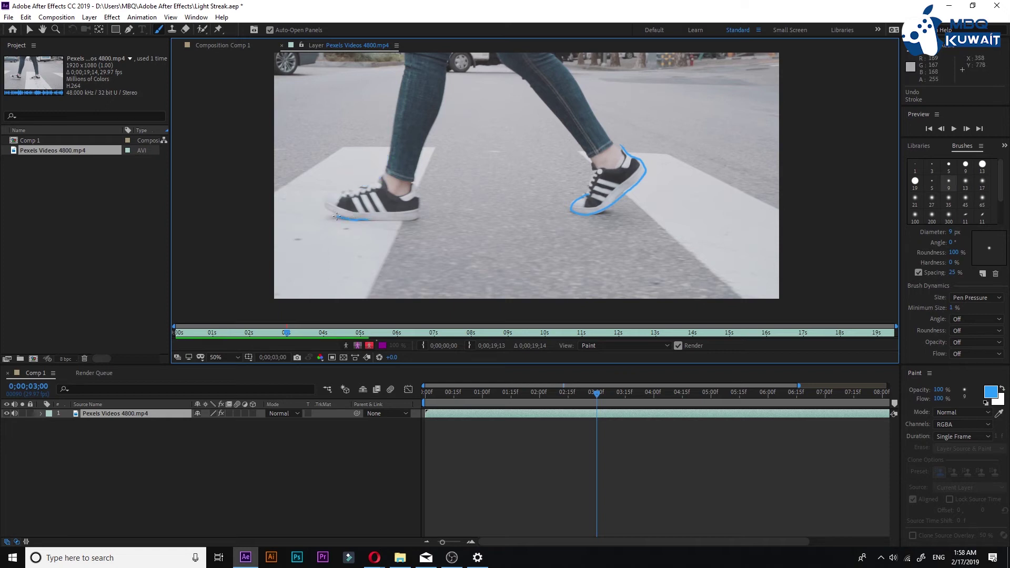
{"action": "key", "text": "Page_Down"}
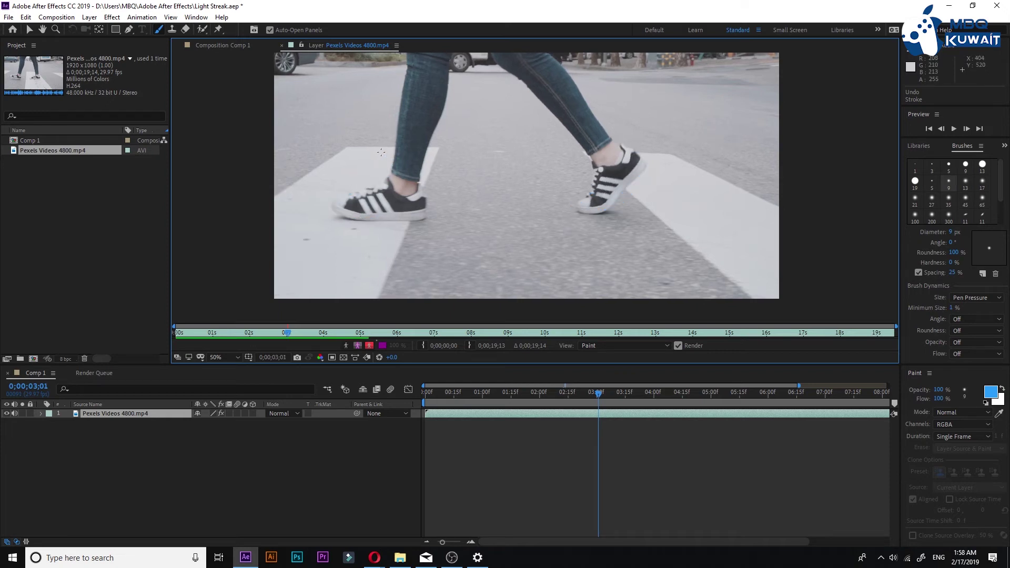
{"action": "key", "text": "Page_Up"}
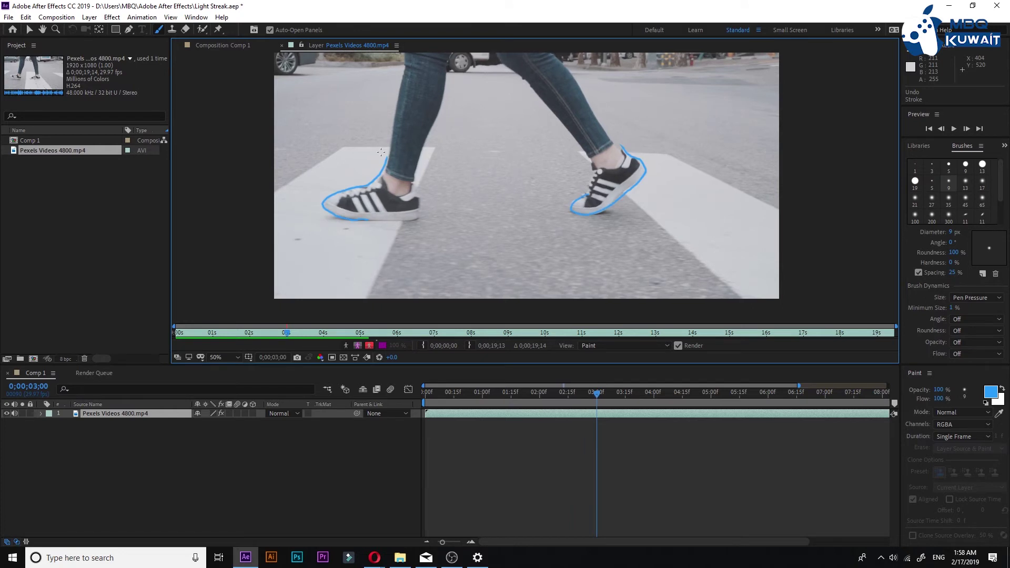
{"action": "left_click_drag", "start_coordinate": [799, 386], "coordinate": [678, 385]}
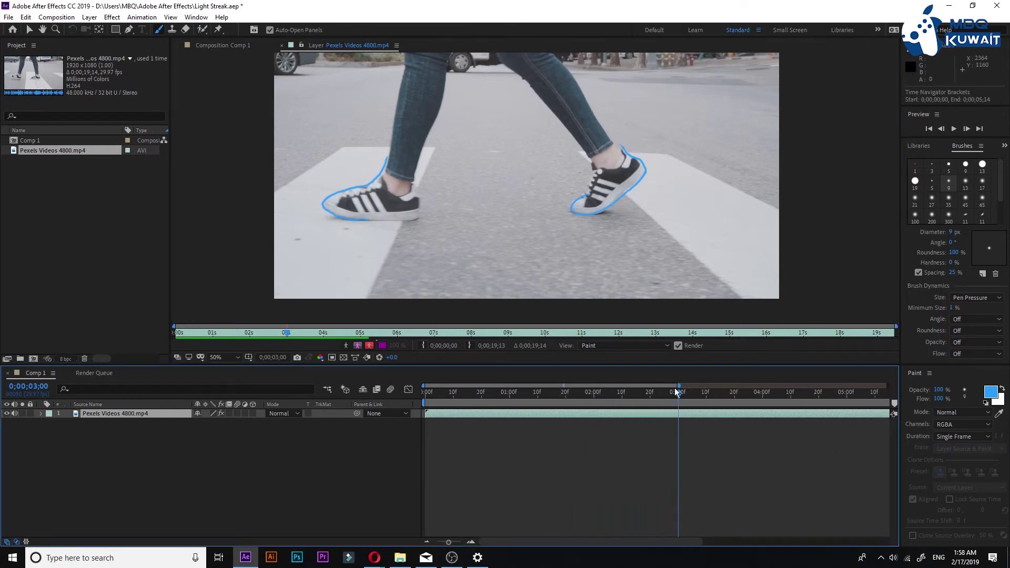
Step: Play back the painted footage, then switch to Comp 1 at its start
{"action": "key", "text": "space"}
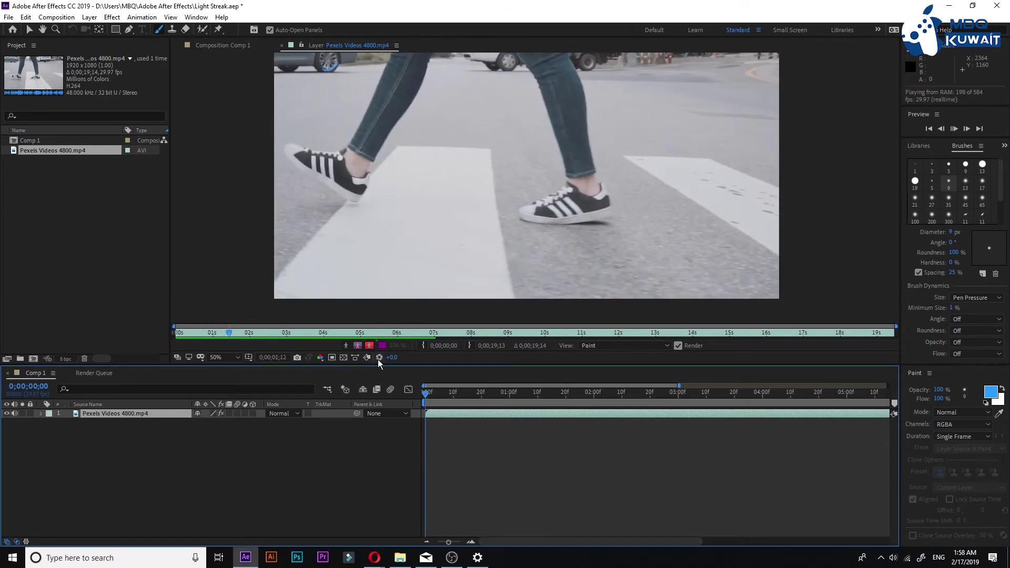
{"action": "key", "text": "space"}
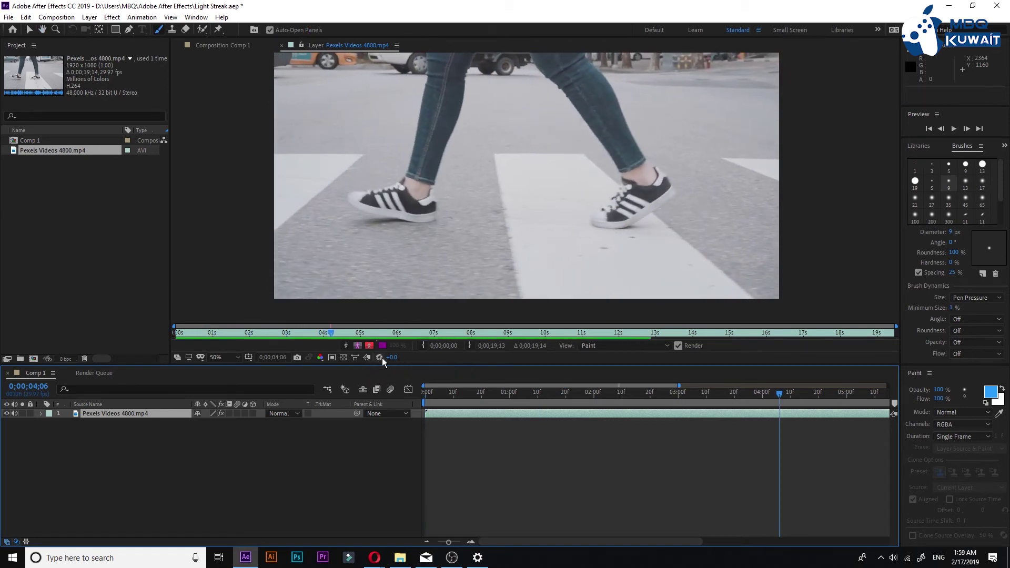
{"action": "left_click", "coordinate": [59, 139]}
{"action": "left_click", "coordinate": [217, 46]}
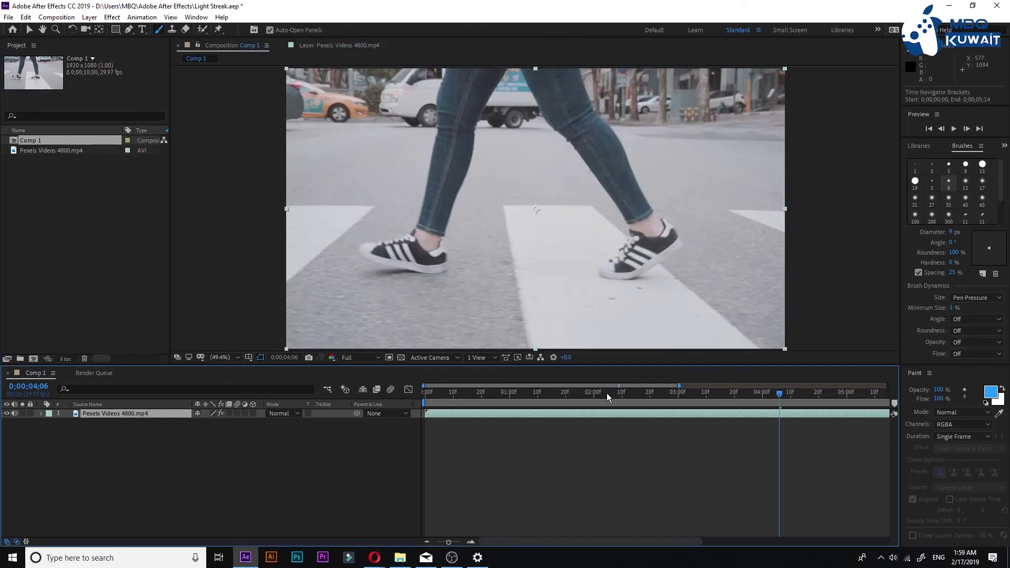
{"action": "key", "text": "Home"}
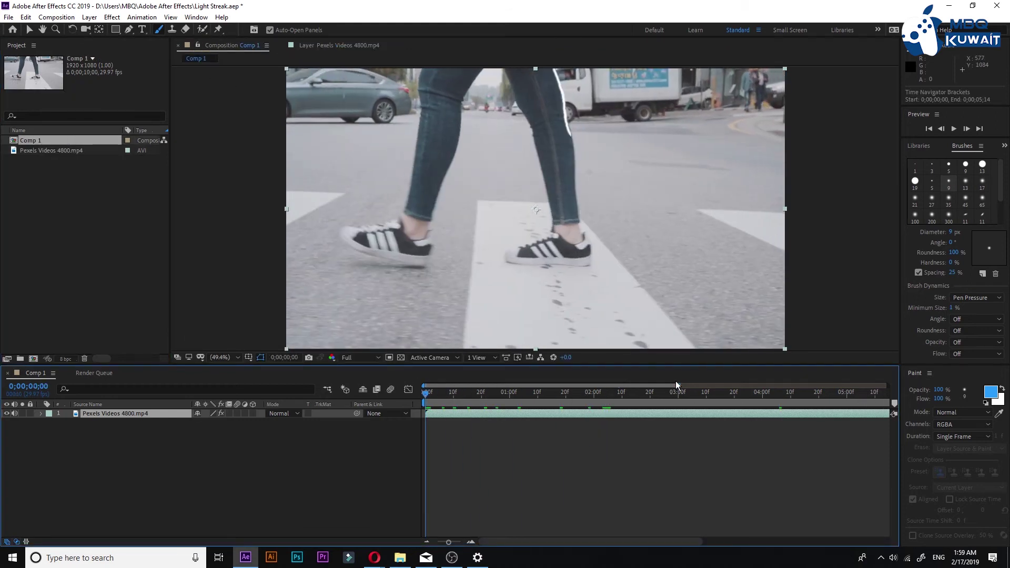
Step: Limit the Comp 1 work area to the first three seconds and preview it
{"action": "left_click_drag", "start_coordinate": [676, 386], "coordinate": [937, 390]}
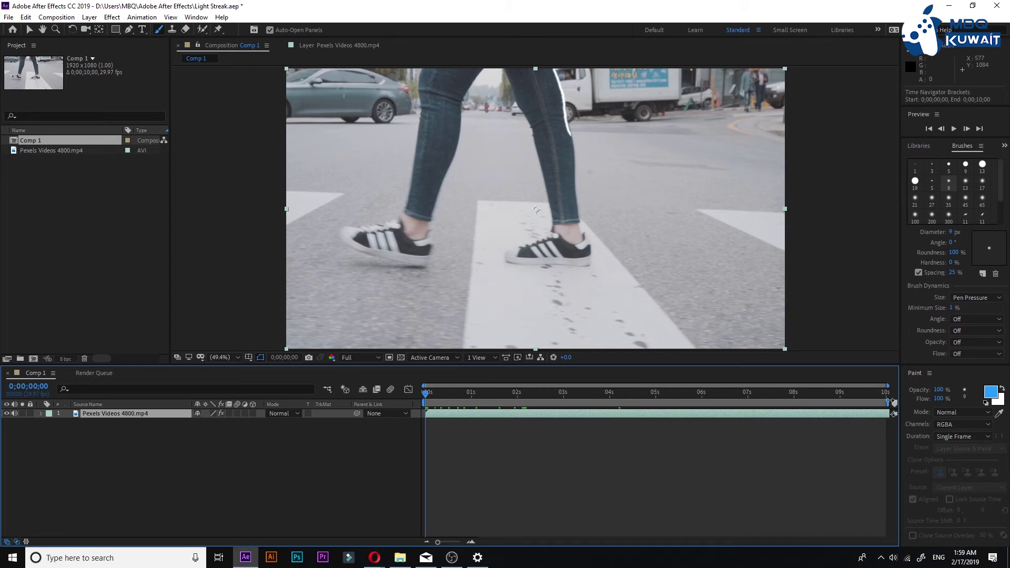
{"action": "left_click_drag", "start_coordinate": [425, 392], "coordinate": [886, 392]}
{"action": "mouse_move", "coordinate": [885, 404]}
{"action": "left_mouse_down"}
{"action": "mouse_move", "coordinate": [562, 403]}
{"action": "mouse_move", "coordinate": [566, 395]}
{"action": "left_mouse_up"}
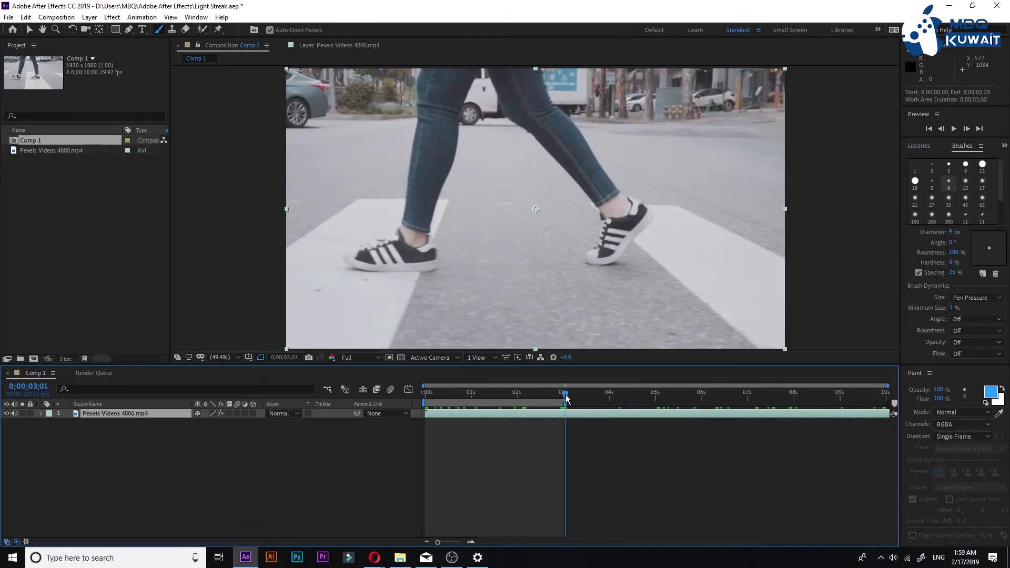
{"action": "key", "text": "space"}
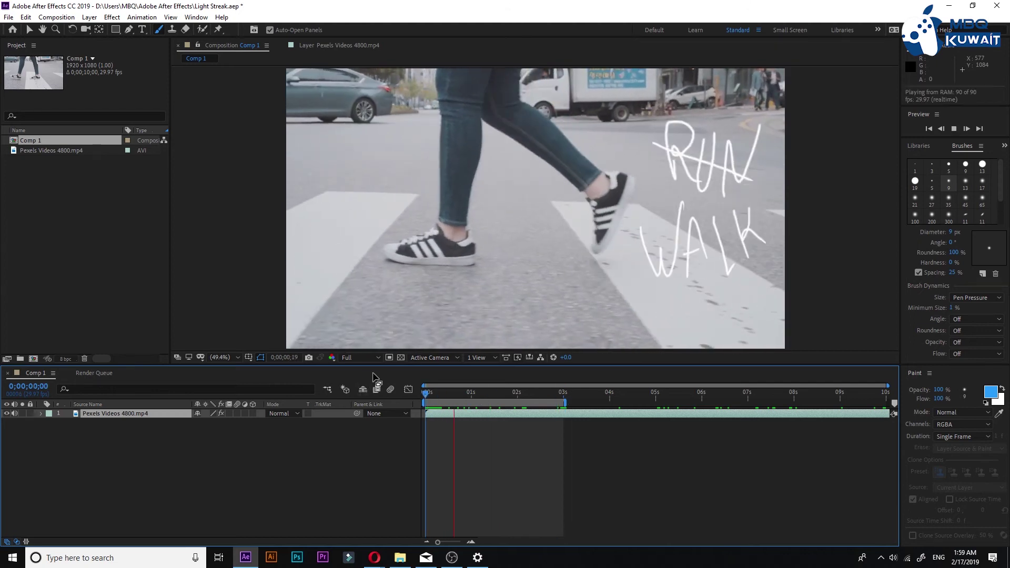
{"action": "key", "text": "space"}
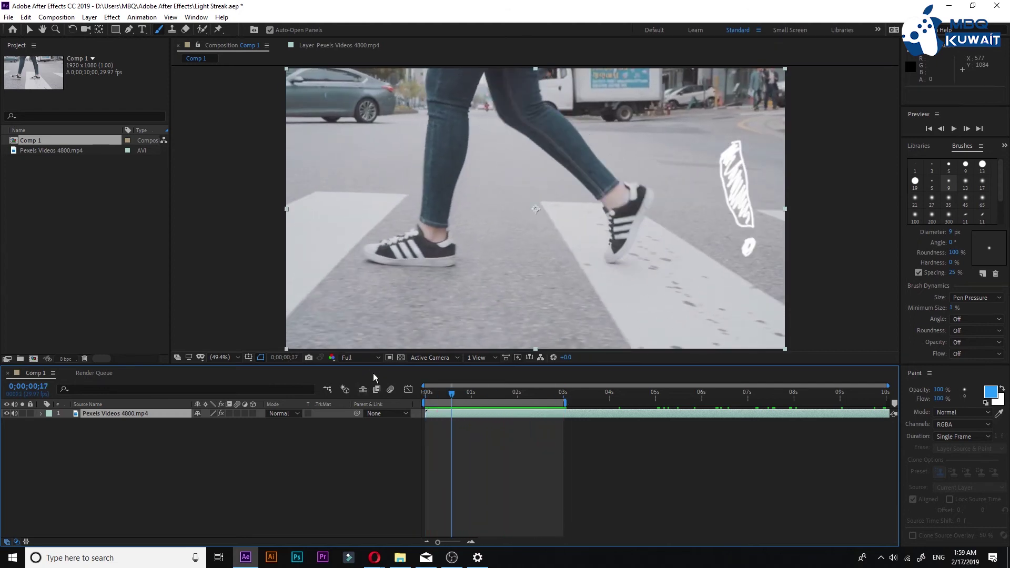
Step: Add a pure black (000000) solid above the footage, then select the Pexels footage layer
{"action": "right_click", "coordinate": [52, 246]}
{"action": "left_click", "coordinate": [42, 316]}
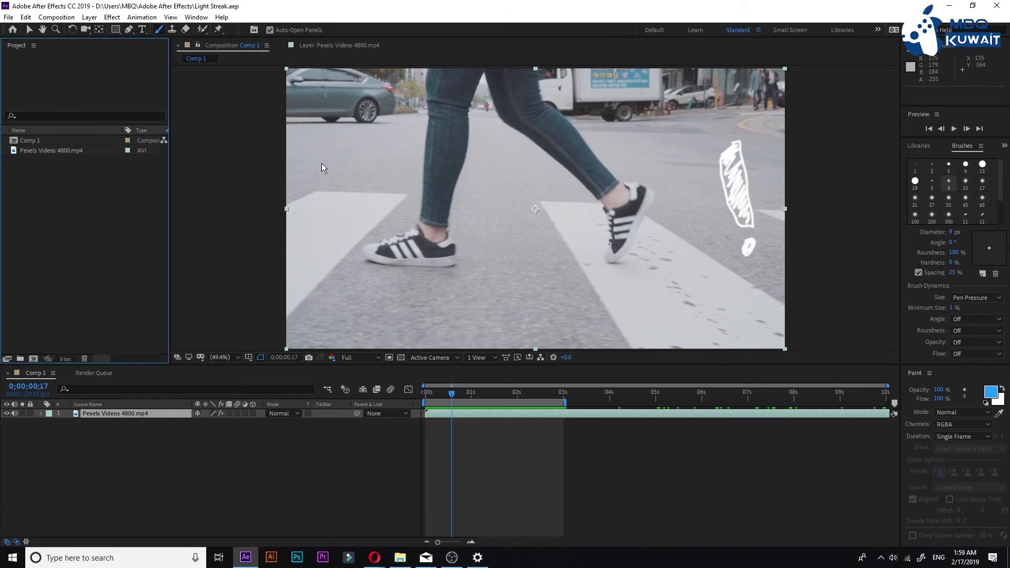
{"action": "right_click", "coordinate": [94, 499]}
{"action": "mouse_move", "coordinate": [112, 377]}
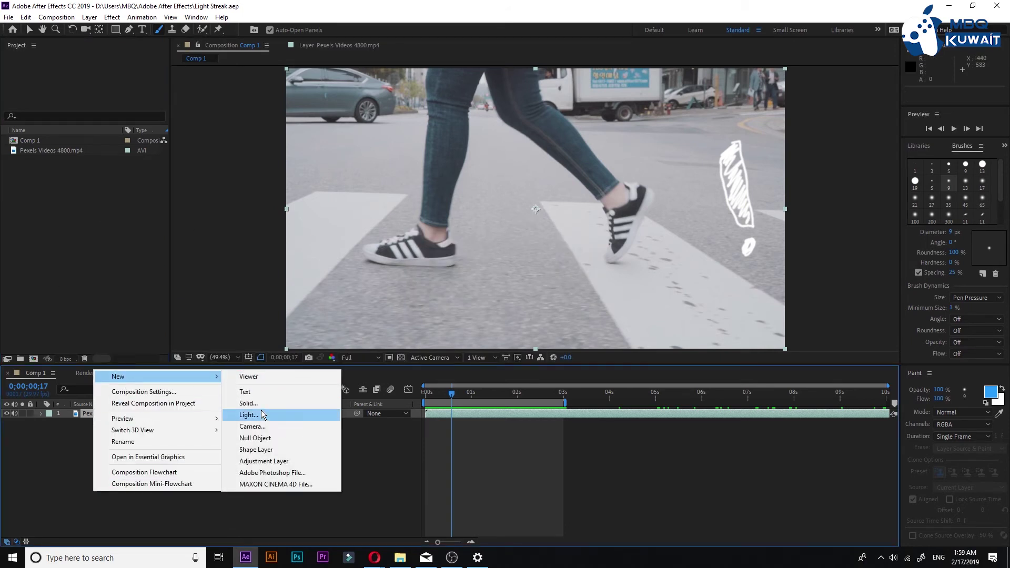
{"action": "left_click", "coordinate": [259, 413]}
{"action": "left_click", "coordinate": [498, 342]}
{"action": "left_click_drag", "start_coordinate": [496, 342], "coordinate": [379, 346]}
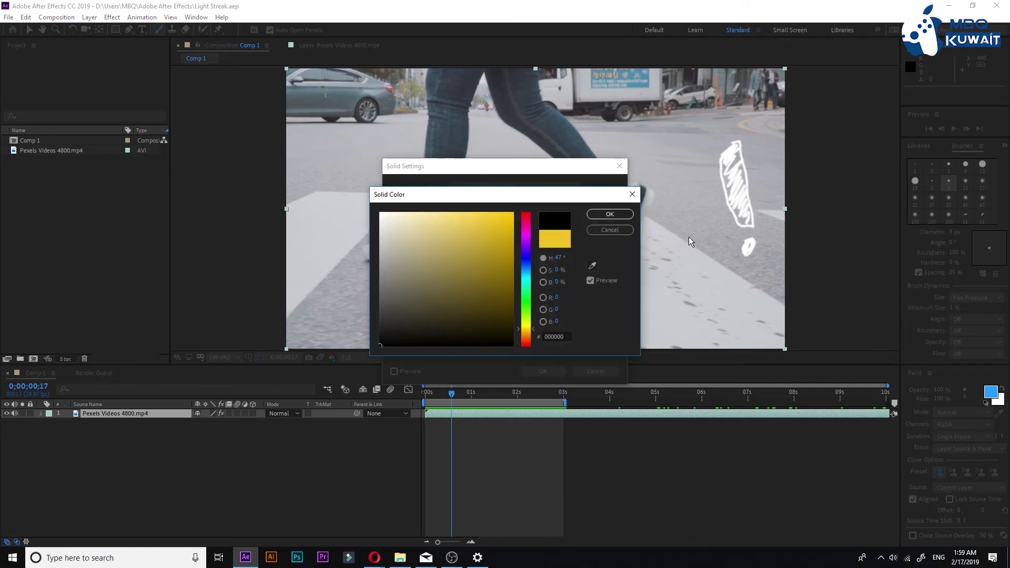
{"action": "left_click", "coordinate": [604, 216]}
{"action": "left_click", "coordinate": [543, 368]}
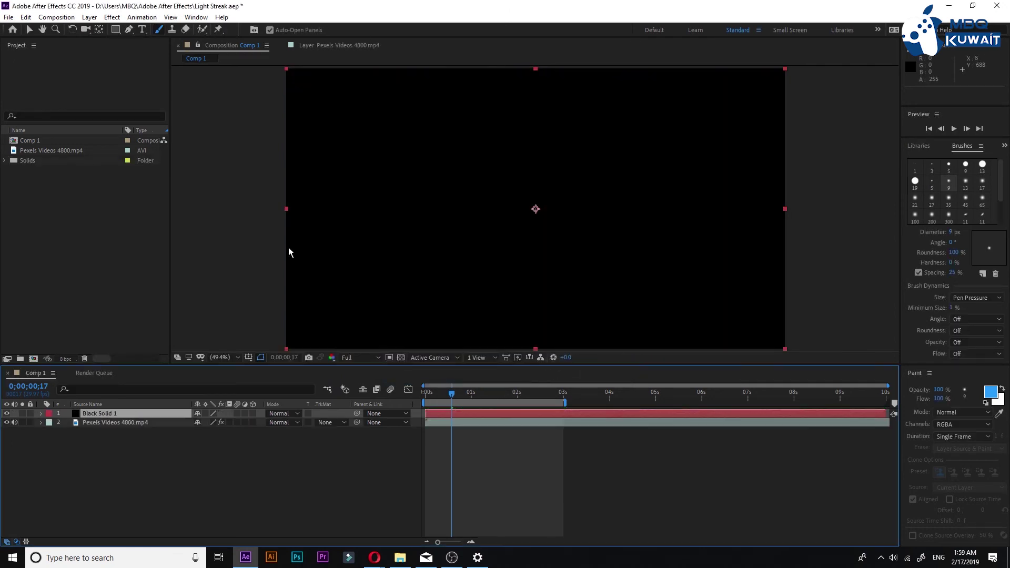
{"action": "left_click", "coordinate": [129, 422]}
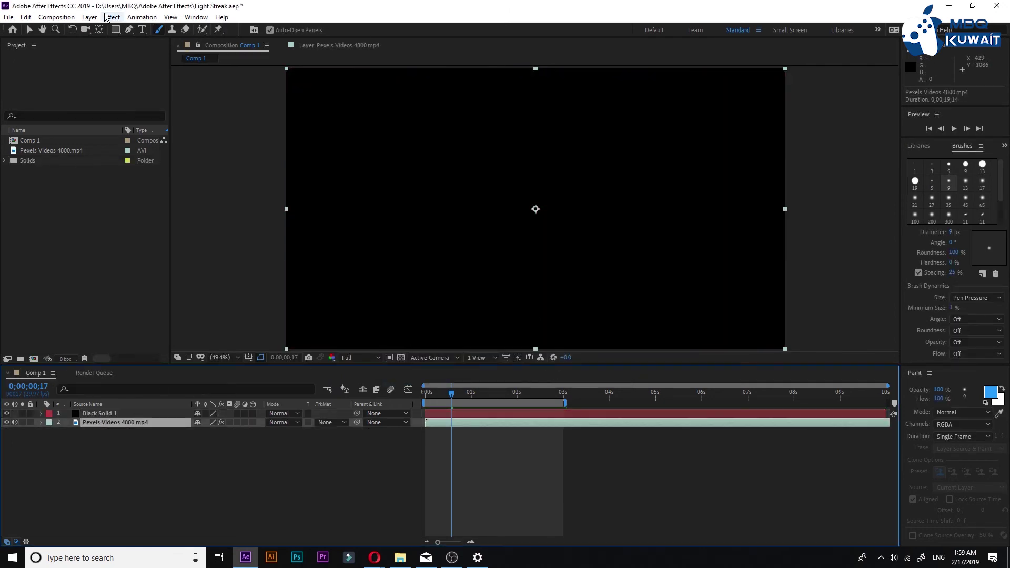
Step: Copy the footage's Paint effect onto Black Solid 1 using Effects & Presets and Effect Controls
{"action": "left_click", "coordinate": [142, 18]}
{"action": "left_click", "coordinate": [227, 136]}
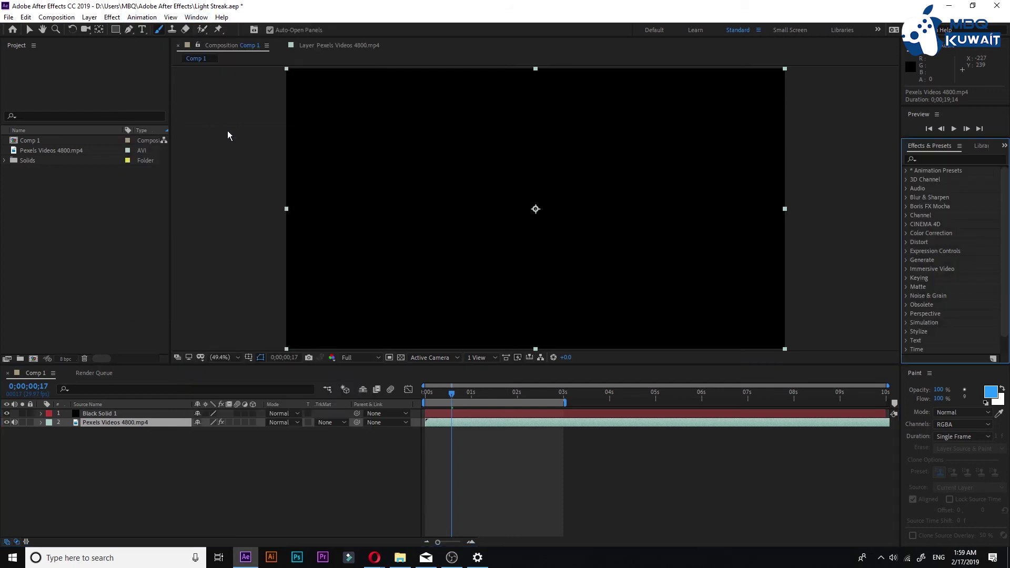
{"action": "left_click", "coordinate": [197, 17]}
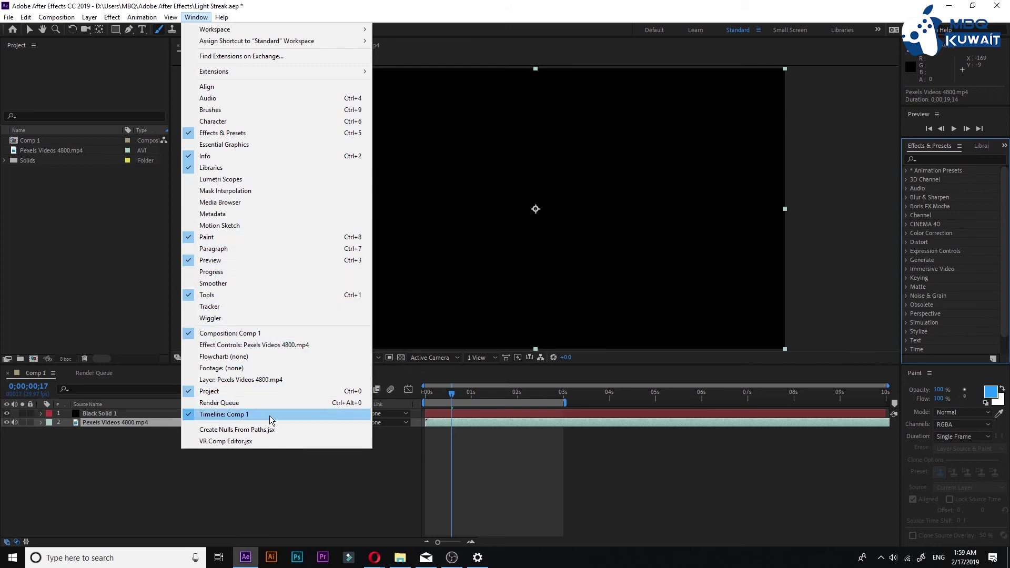
{"action": "left_click", "coordinate": [258, 345]}
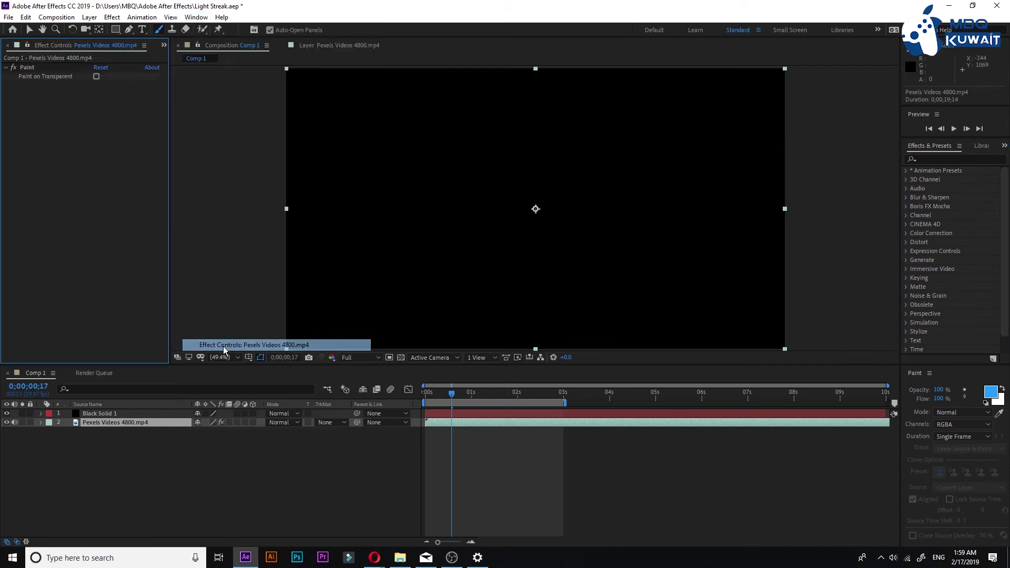
{"action": "left_click", "coordinate": [35, 69]}
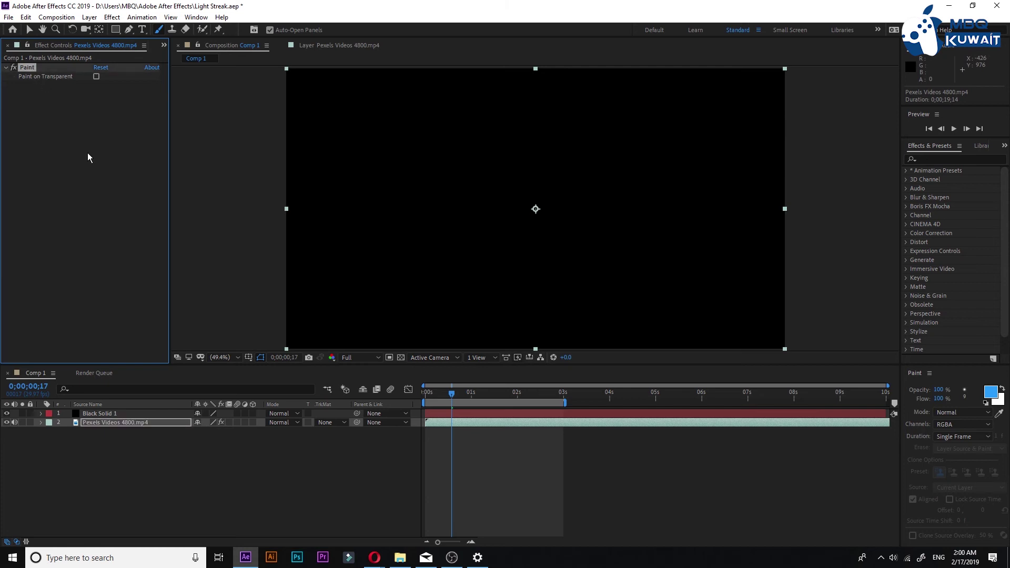
{"action": "key", "text": "ctrl+Up"}
{"action": "key", "text": "ctrl+v"}
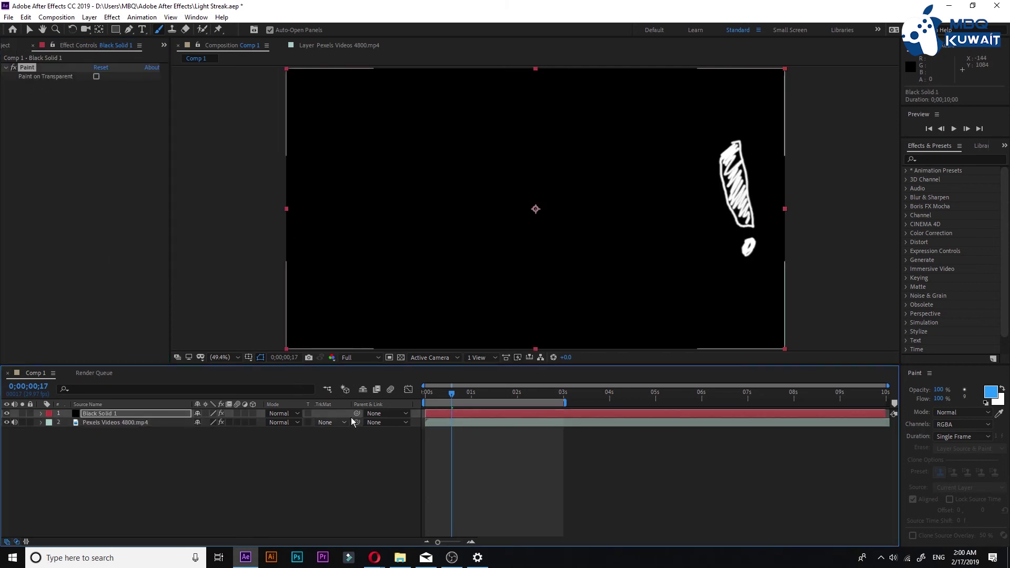
{"action": "left_click", "coordinate": [292, 414]}
Step: Set Black Solid 1 to Add blending and apply the Spin Fast preset to it
{"action": "left_click", "coordinate": [315, 196]}
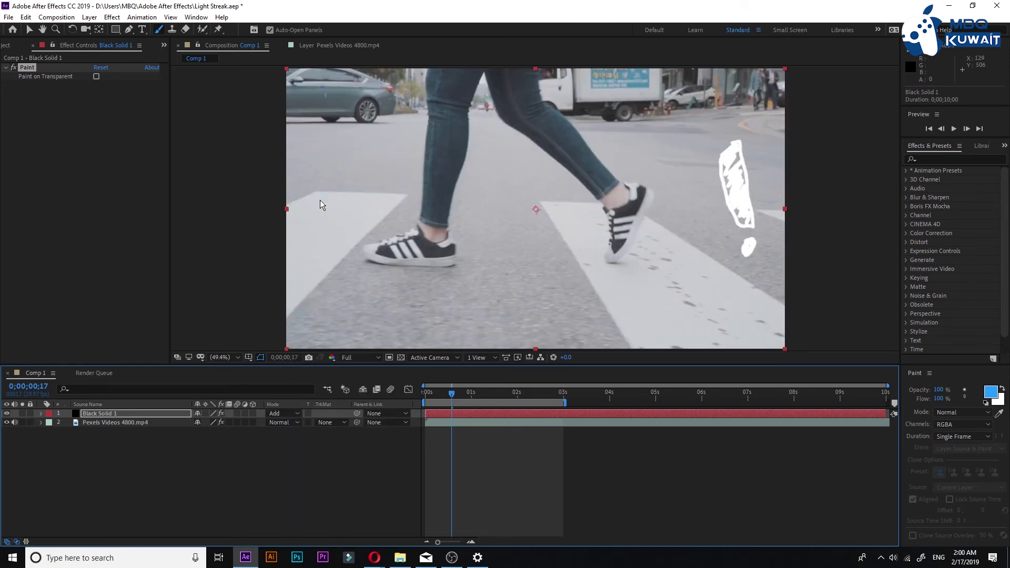
{"action": "left_click", "coordinate": [937, 159]}
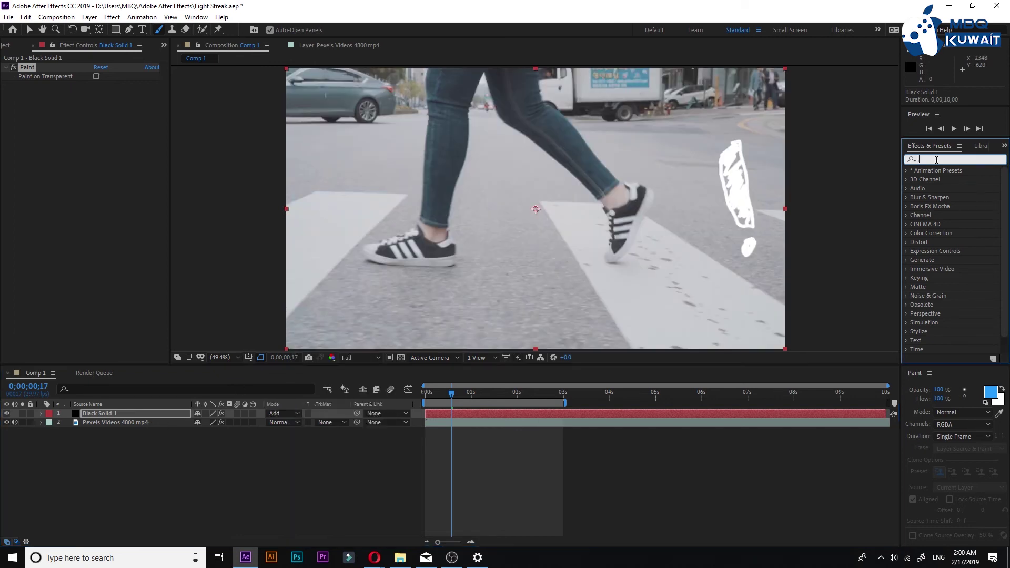
{"action": "type", "text": "fast"}
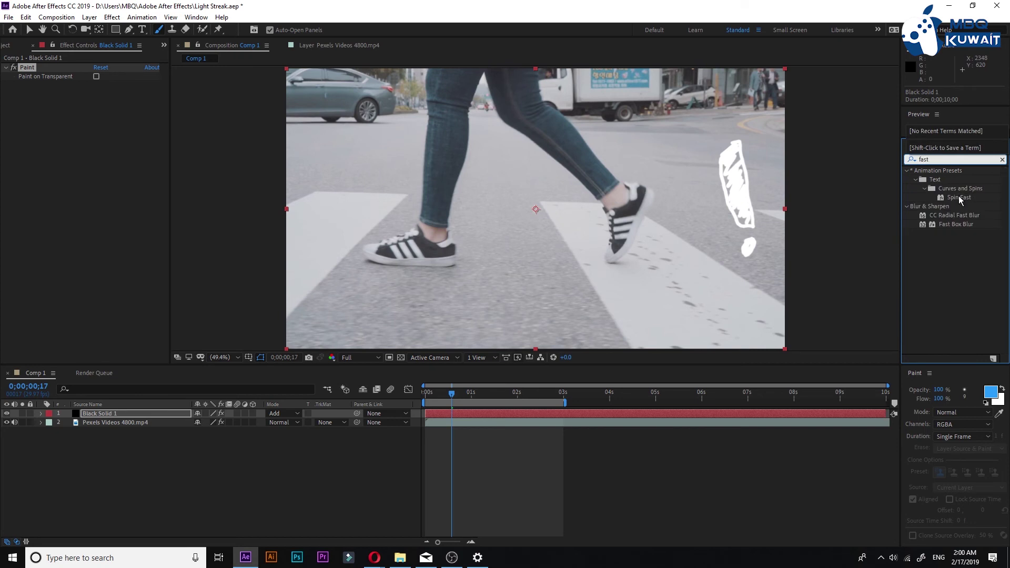
{"action": "mouse_move", "coordinate": [959, 199]}
{"action": "left_mouse_down"}
{"action": "mouse_move", "coordinate": [71, 193]}
{"action": "mouse_move", "coordinate": [340, 203]}
{"action": "left_mouse_up"}
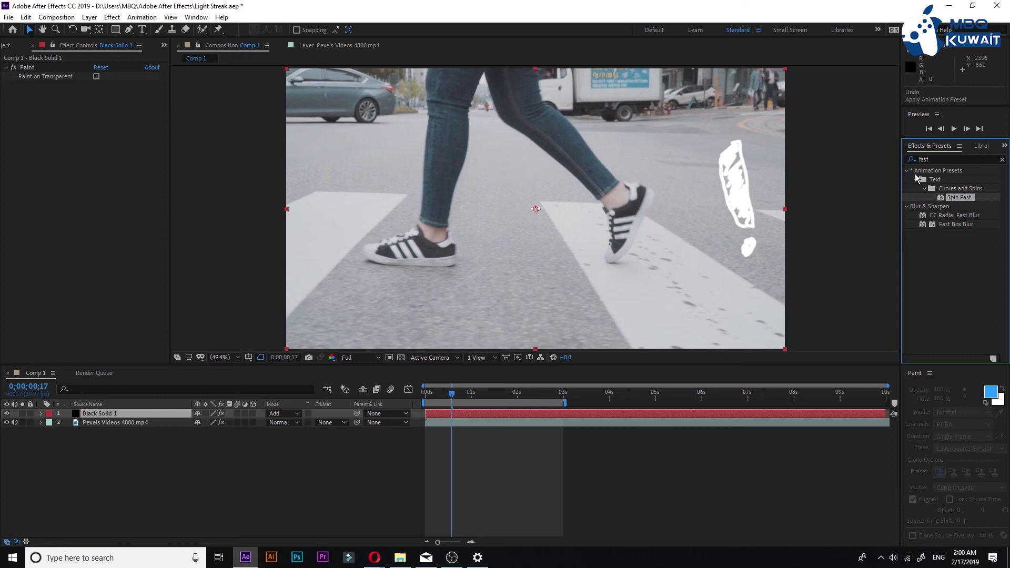
Step: Search the effects for blur and apply Fast Box Blur to Black Solid 1
{"action": "left_click", "coordinate": [909, 160]}
{"action": "type", "text": "bl"}
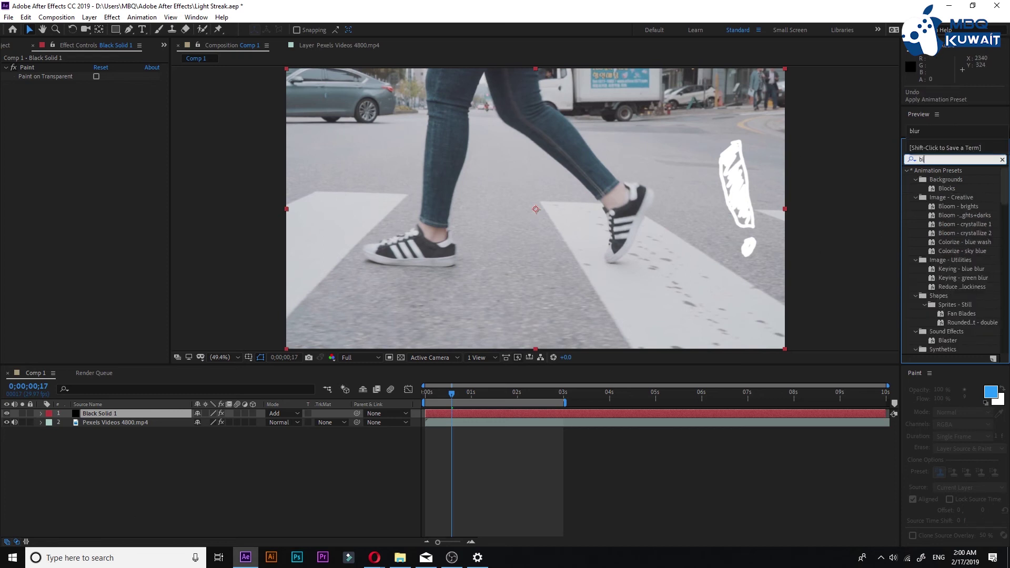
{"action": "type", "text": "ur"}
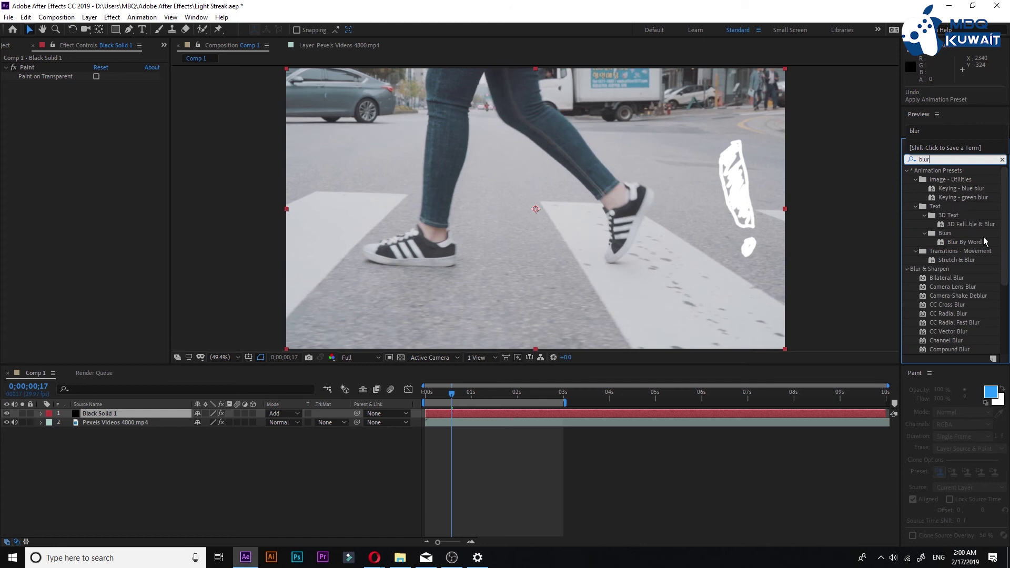
{"action": "scroll", "coordinate": [974, 252], "scroll_direction": "down", "scroll_amount": 1}
{"action": "scroll", "coordinate": [974, 255], "scroll_direction": "down", "scroll_amount": 1}
{"action": "scroll", "coordinate": [974, 256], "scroll_direction": "down", "scroll_amount": 1}
{"action": "scroll", "coordinate": [974, 256], "scroll_direction": "down", "scroll_amount": 1}
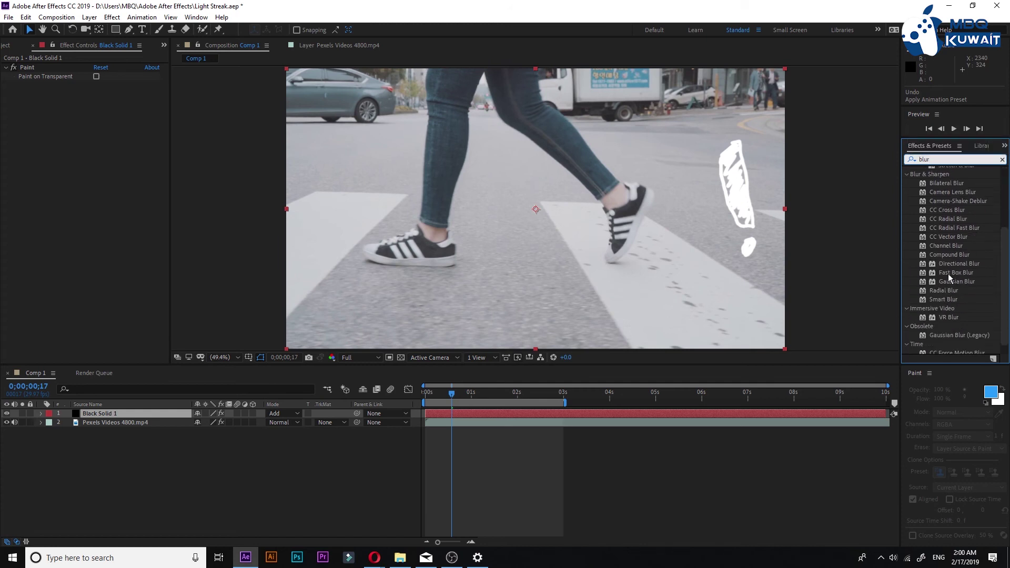
{"action": "left_click_drag", "start_coordinate": [934, 278], "coordinate": [532, 216]}
Step: Set the Fast Box Blur radius to 3.5 and preview the composition
{"action": "left_click", "coordinate": [97, 94]}
{"action": "key", "text": "Return"}
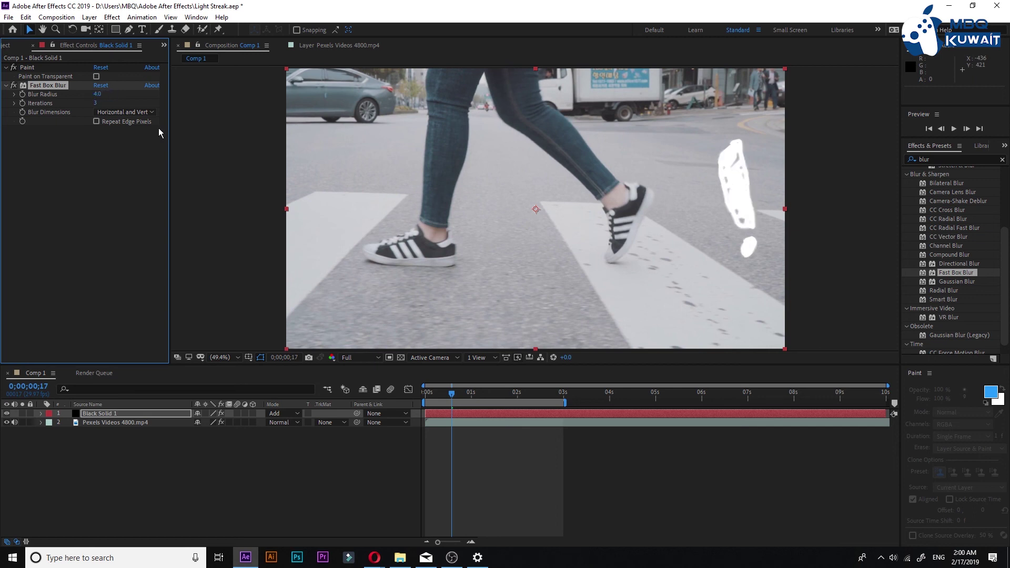
{"action": "left_click_drag", "start_coordinate": [97, 95], "coordinate": [80, 105]}
{"action": "left_click", "coordinate": [97, 95]}
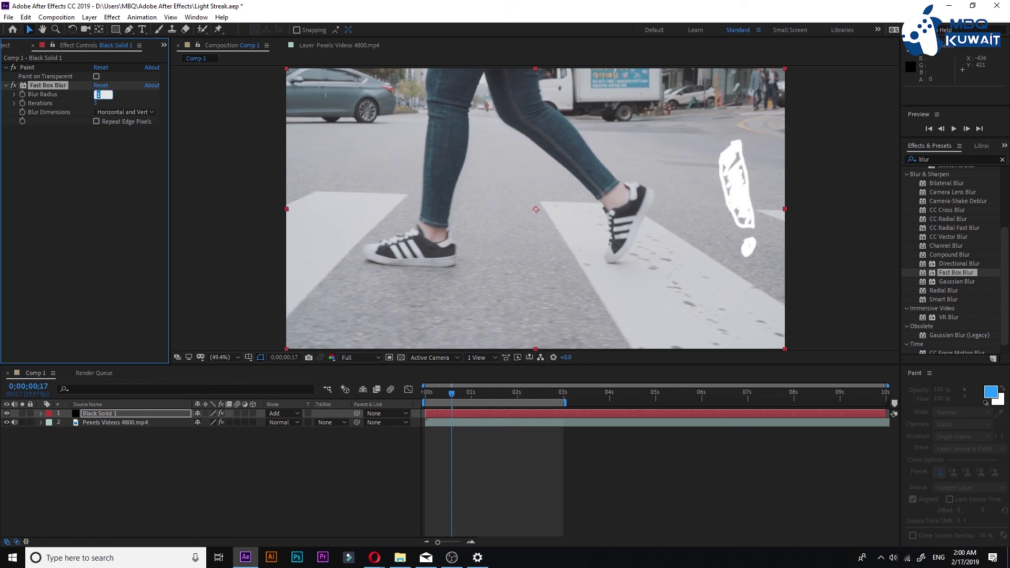
{"action": "type", "text": "3.5"}
{"action": "key", "text": "Return"}
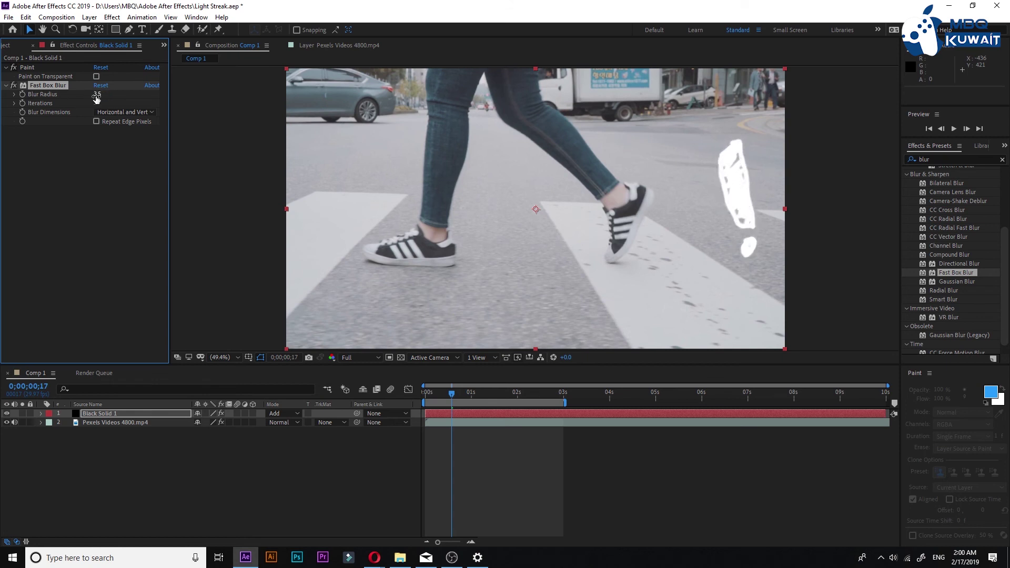
{"action": "key", "text": "space"}
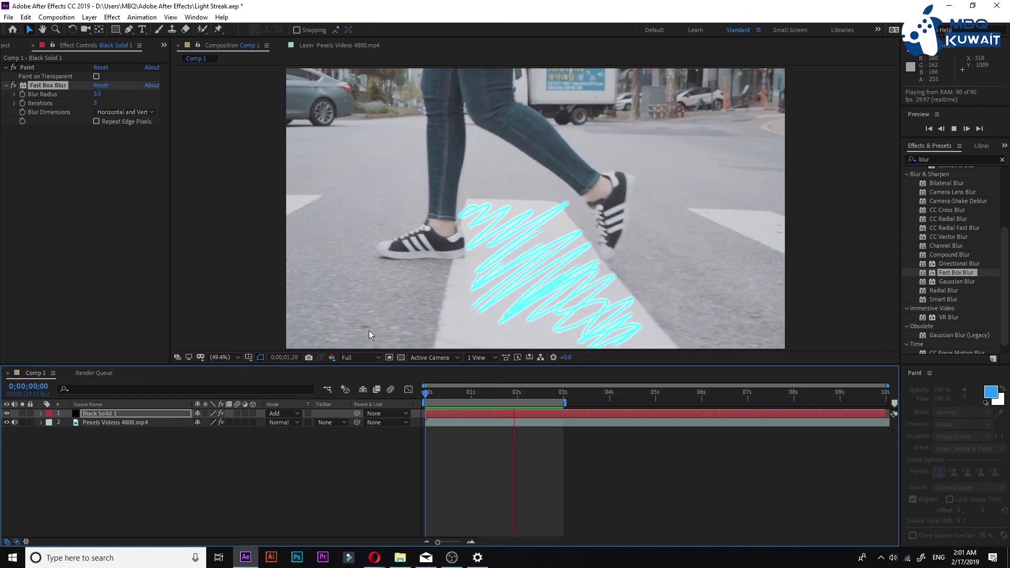
{"action": "key", "text": "space"}
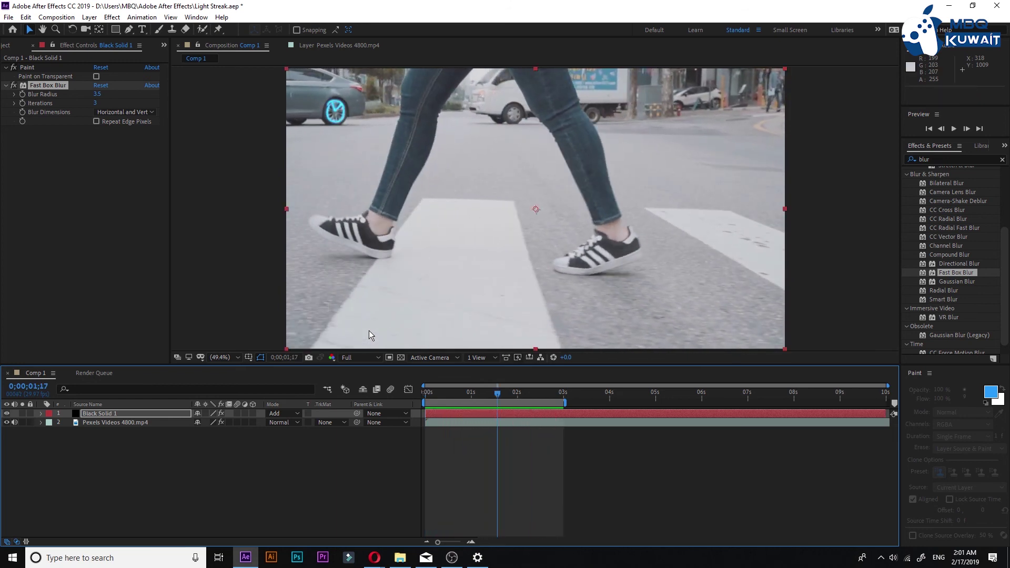
{"action": "left_click", "coordinate": [9, 16]}
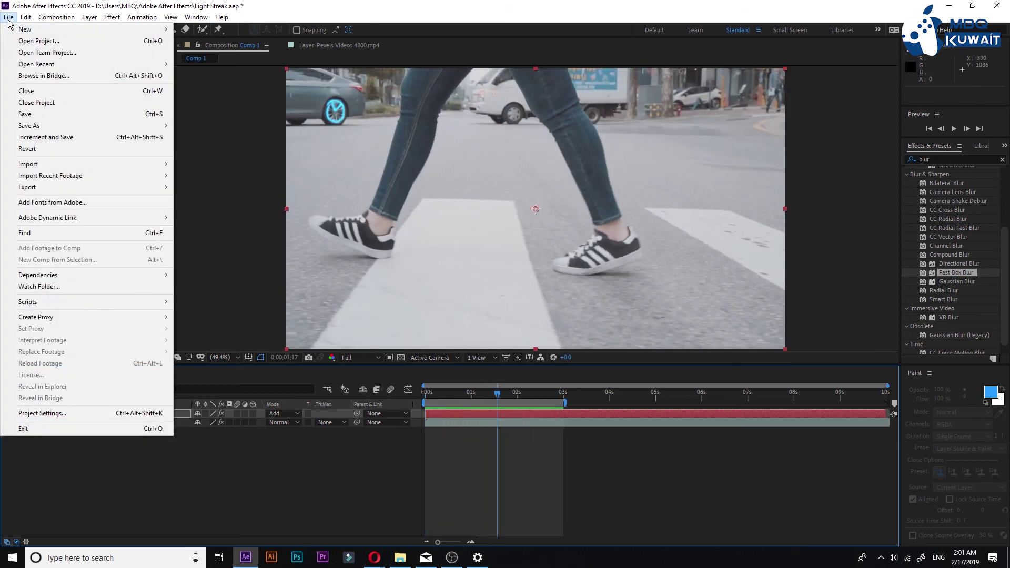
Step: Queue Comp 1 with output named 'Light Streak 1' and start the render
{"action": "mouse_move", "coordinate": [79, 187]}
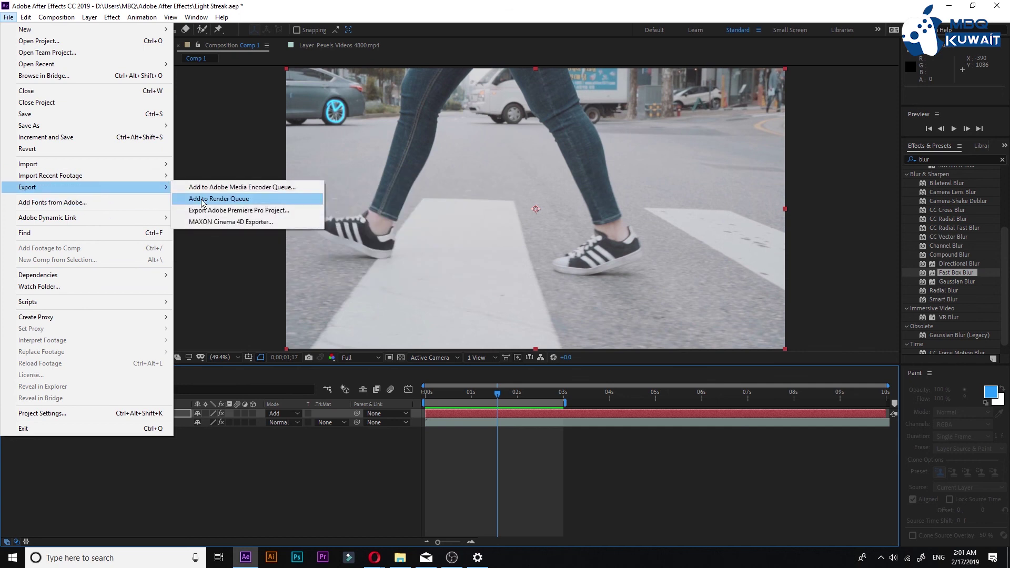
{"action": "left_click", "coordinate": [201, 199]}
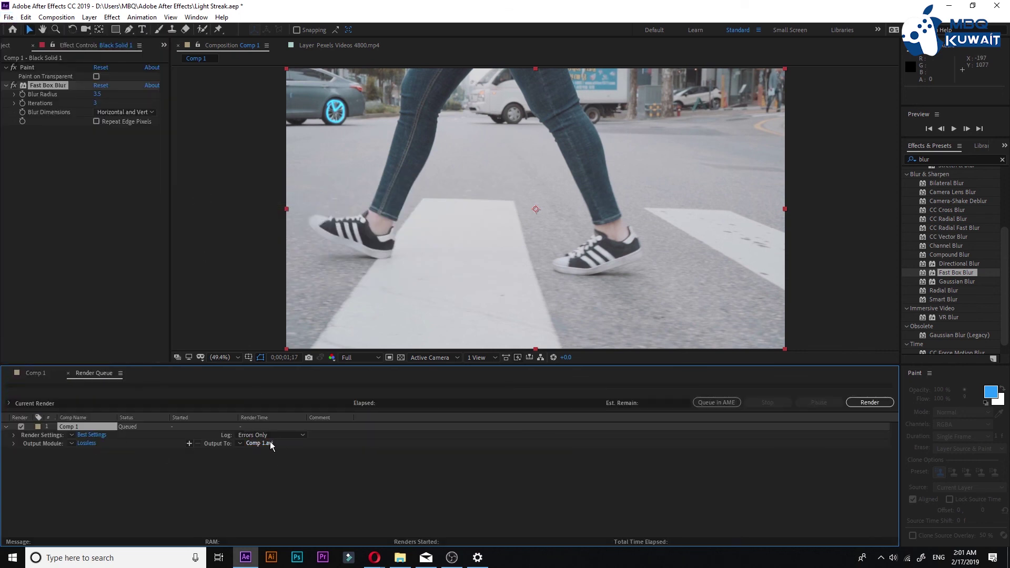
{"action": "left_click", "coordinate": [269, 444]}
{"action": "key", "text": "ctrl+a"}
{"action": "key", "text": "BackSpace"}
{"action": "type", "text": "Light Streak 1"}
{"action": "key", "text": "Return"}
{"action": "left_click", "coordinate": [870, 402]}
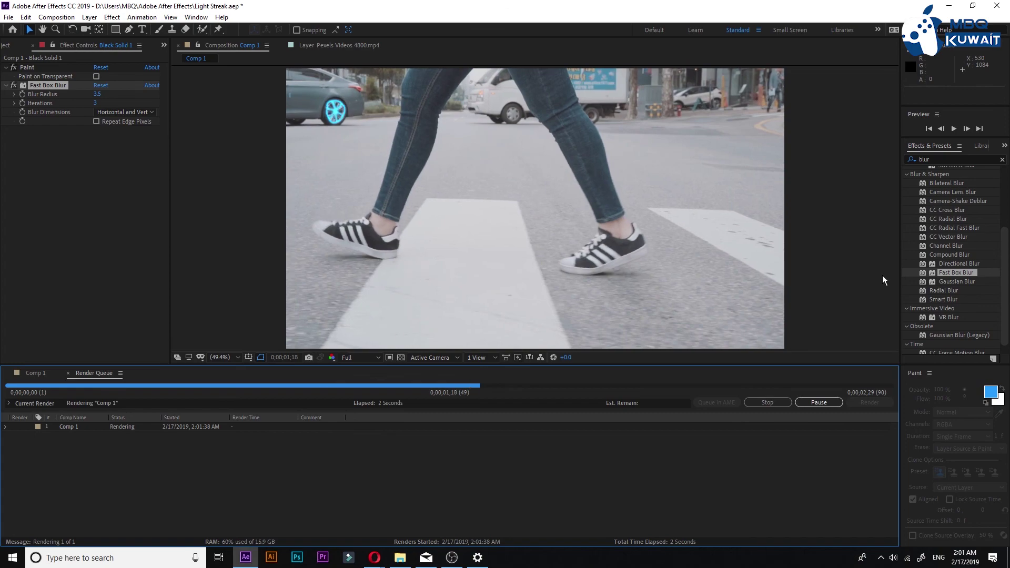